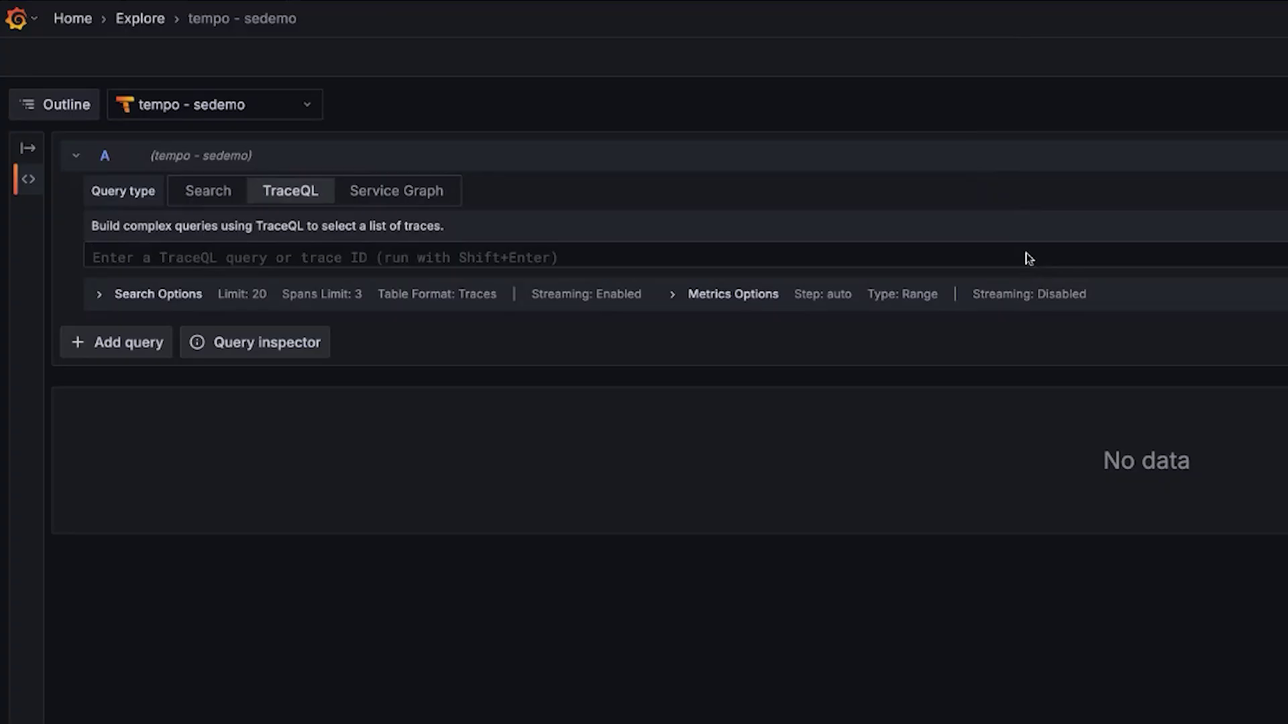
Run the TraceQL query {} | rate() by (resource.service.name, span:name) to graph rate series.
text({} | rate() )
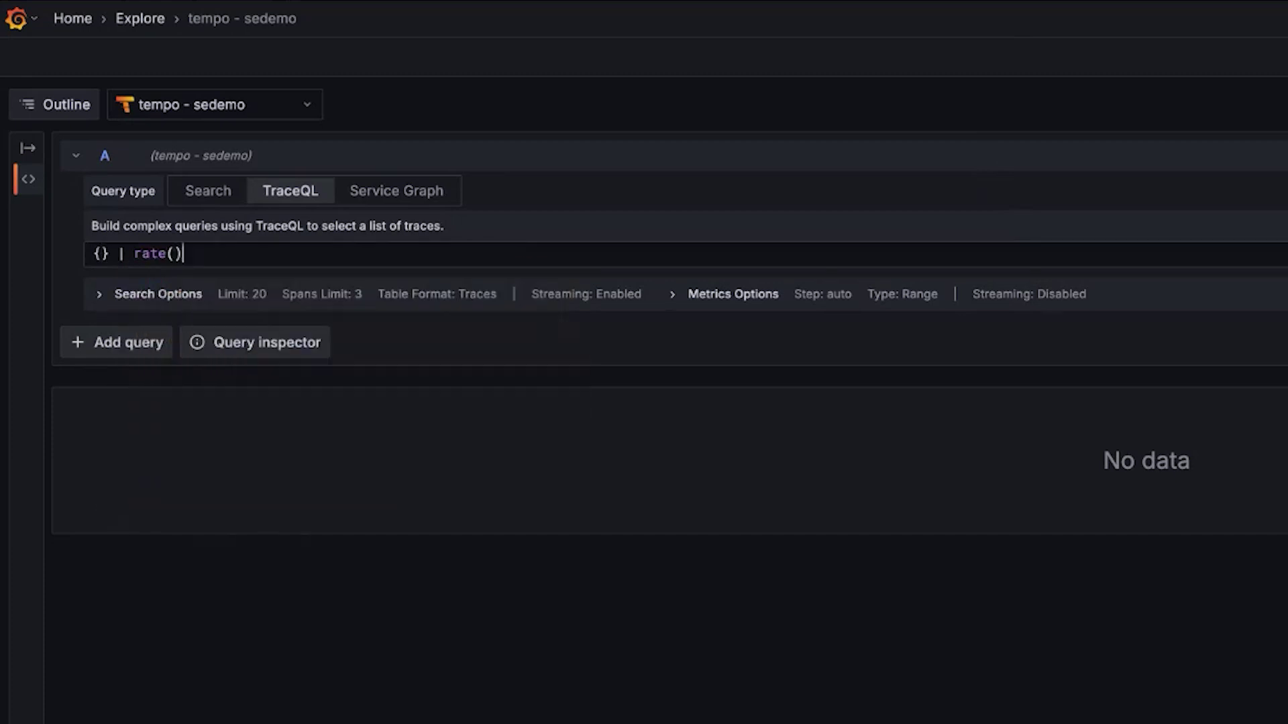
text(by (resource.ser)
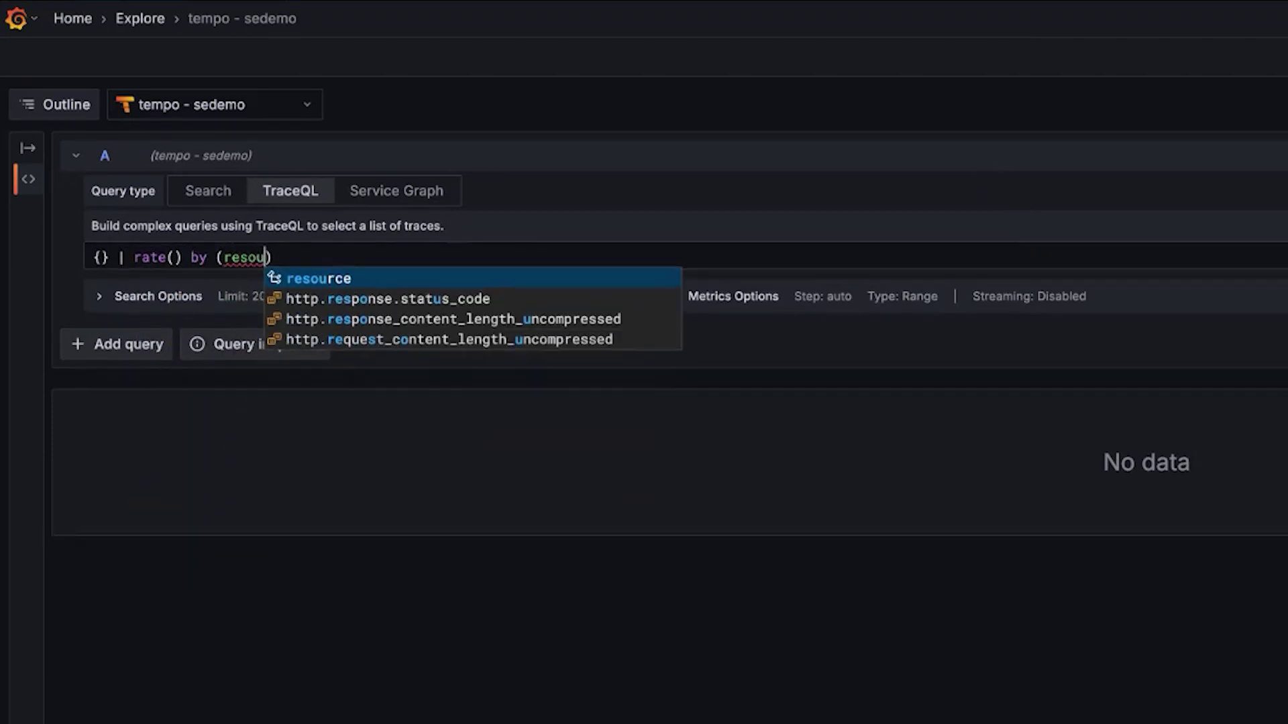
key(Down)
key(Return)
text(,)
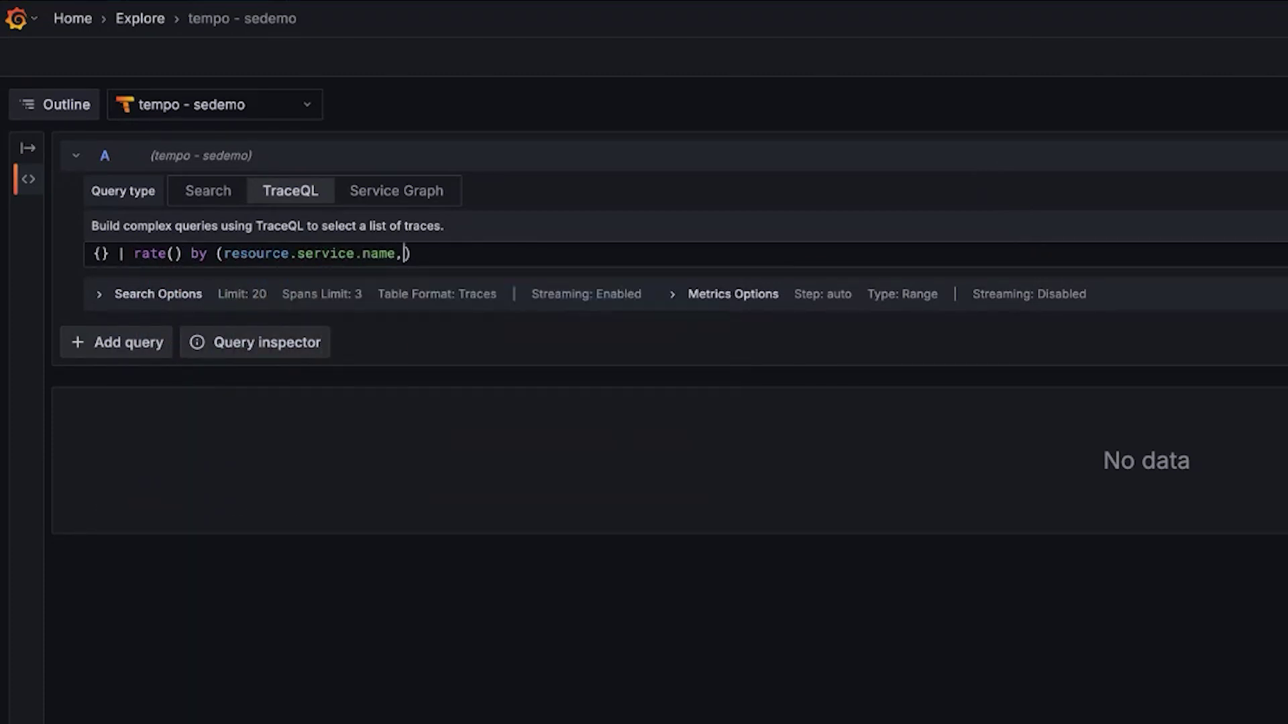
text( span:name))
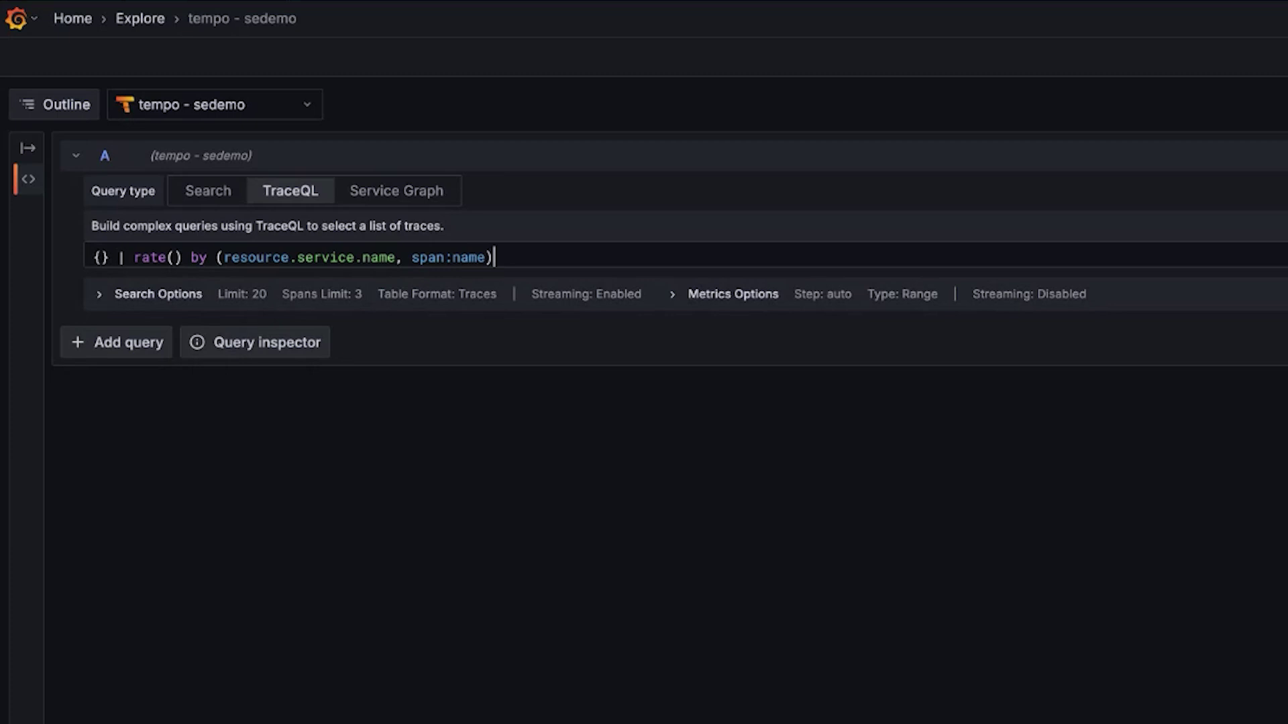
click(246, 281)
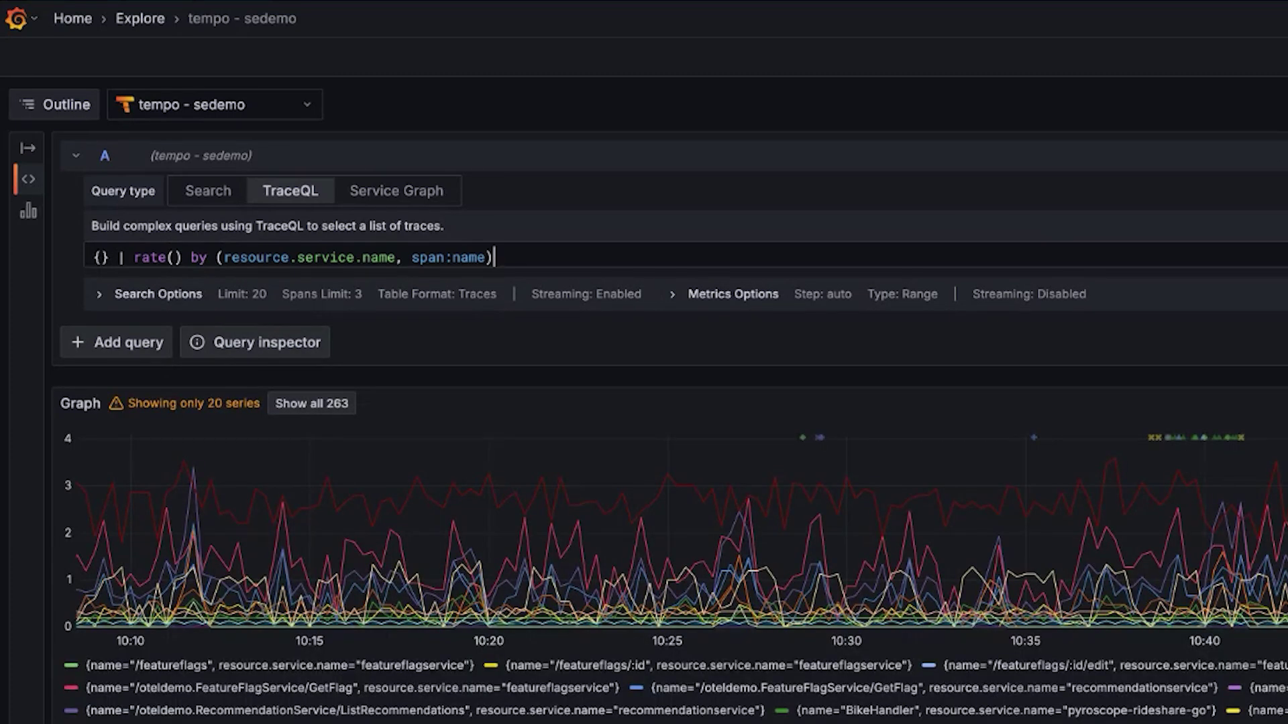
Plot all 263 rate series in the graph and scroll through the legend.
click(312, 404)
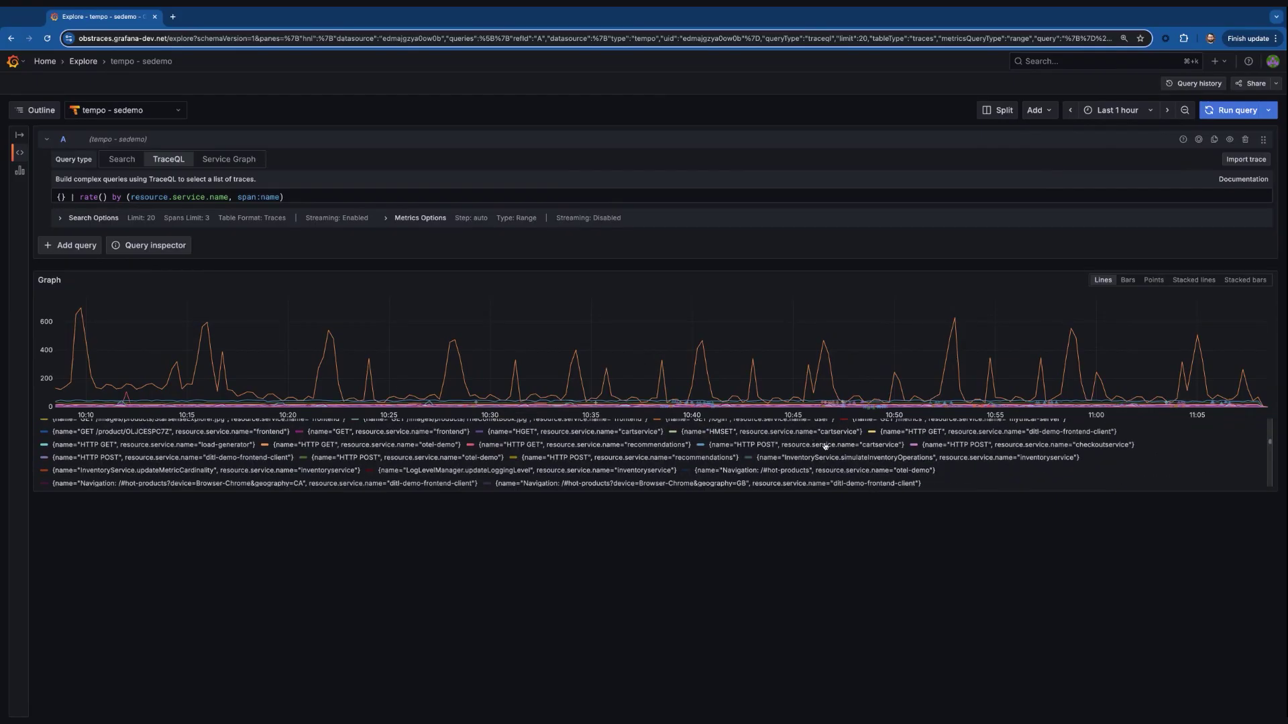
scroll(826, 446, down, 5)
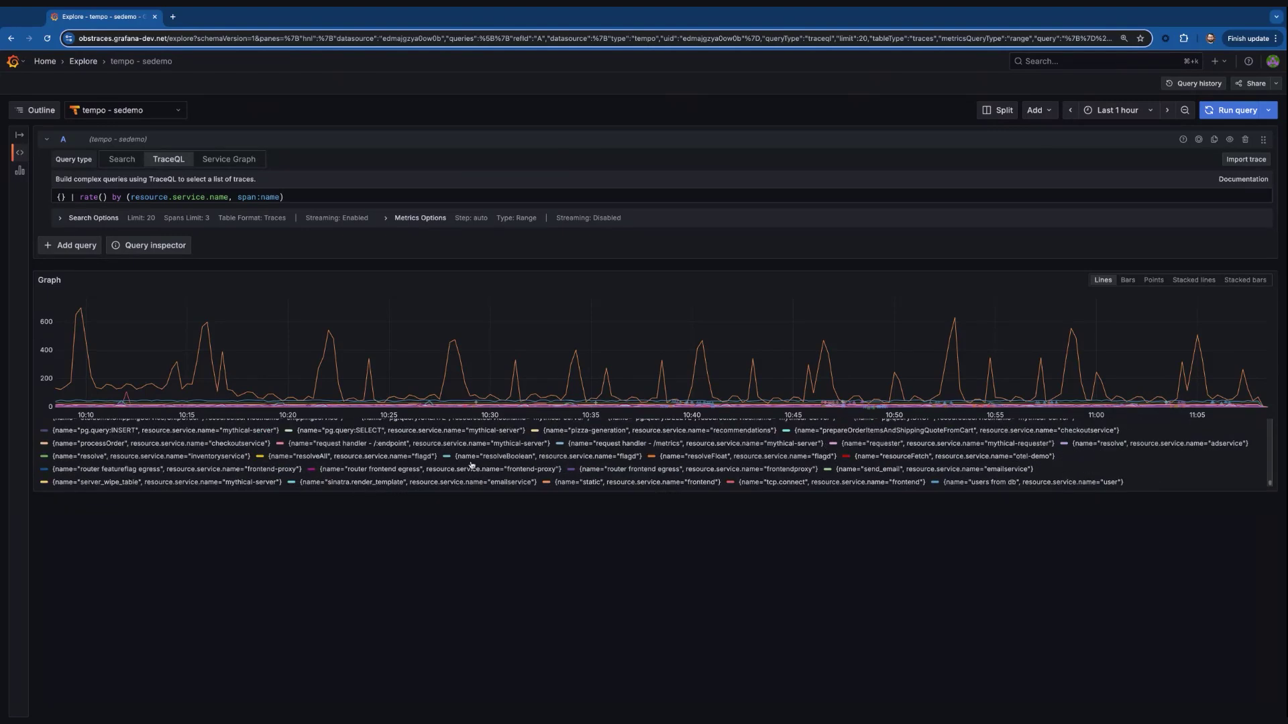
scroll(472, 463, up, 10)
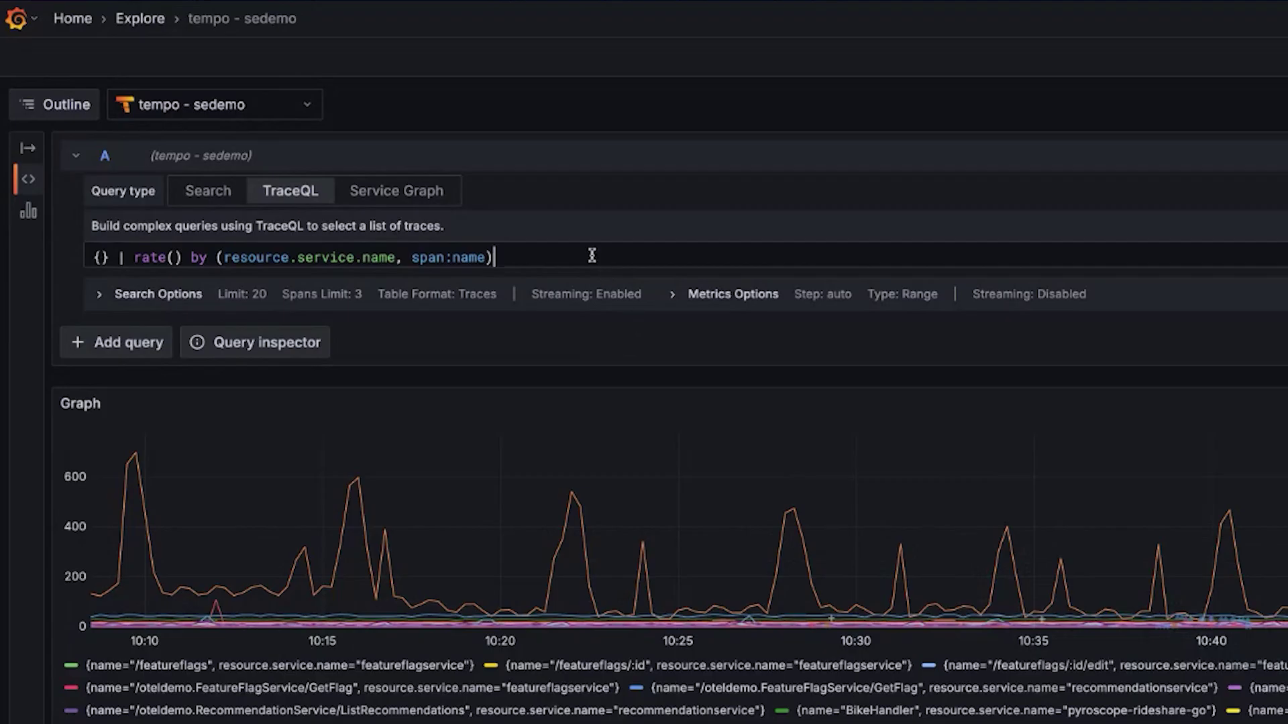
Append | topk(10) to the rate query, run it, and review the legend.
text(|)
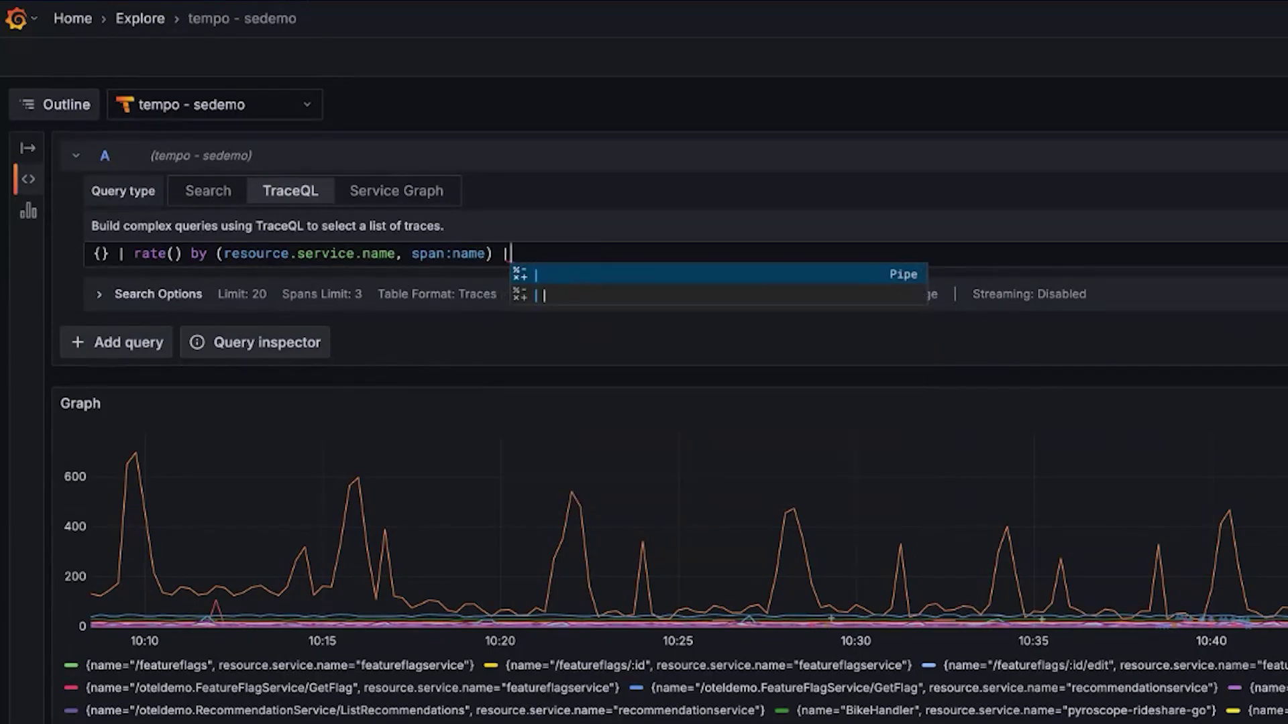
text( topk()
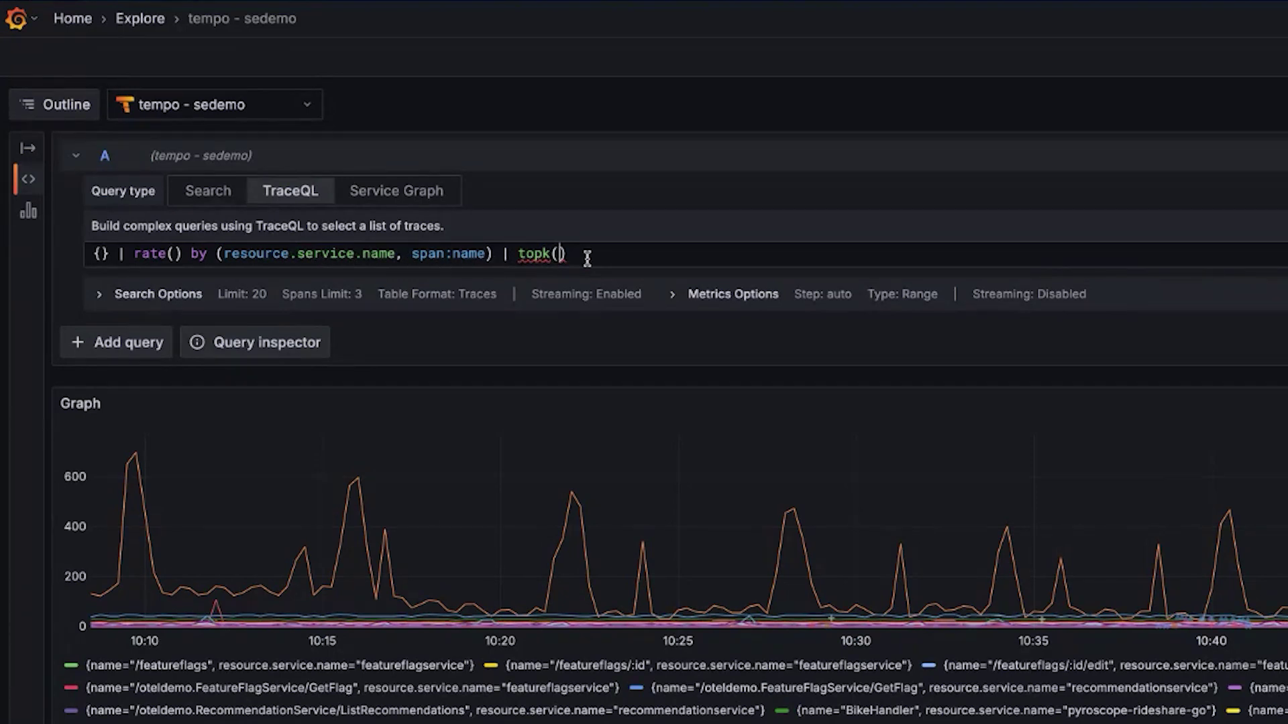
text(10)
key(shift+Return)
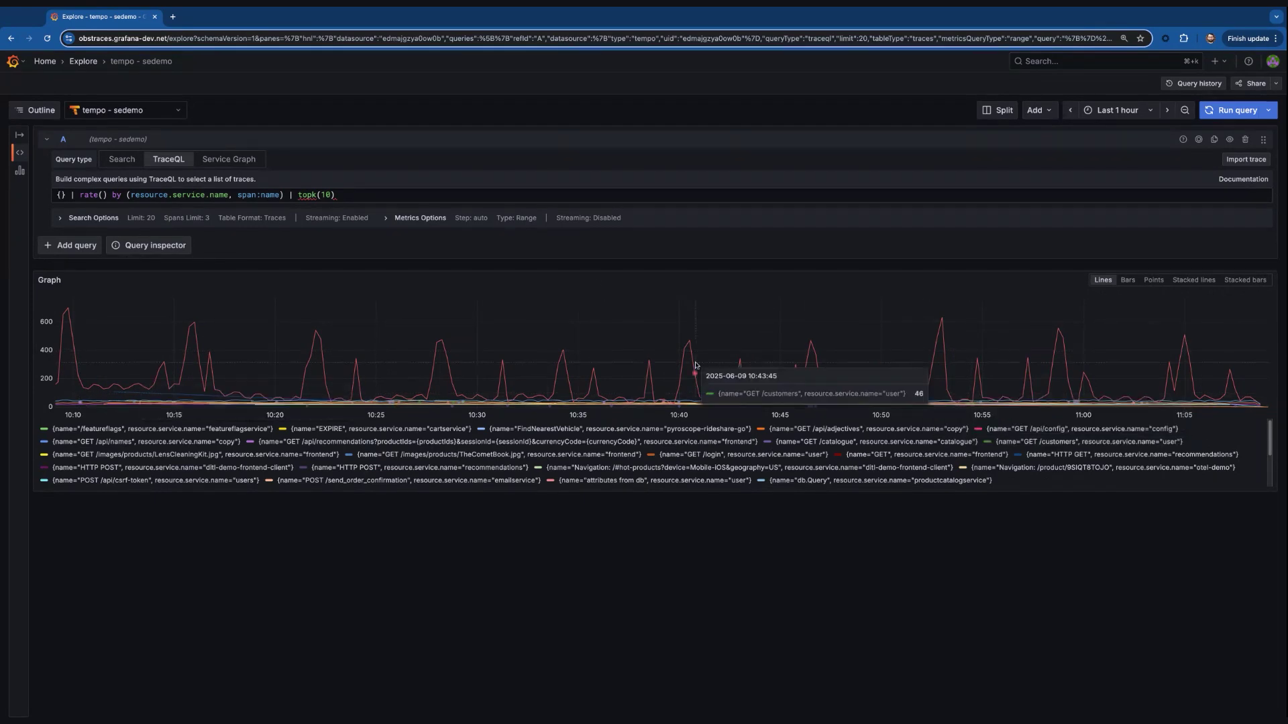
scroll(1045, 464, down, 3)
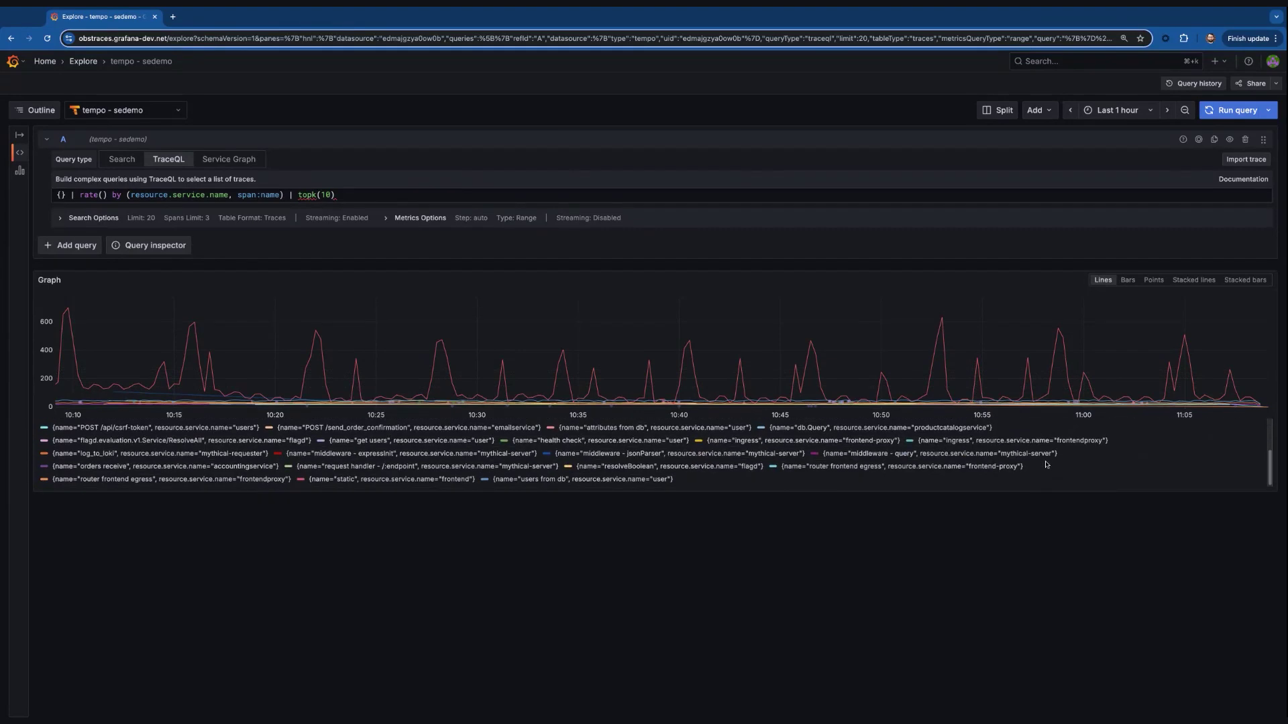
scroll(503, 427, up, 3)
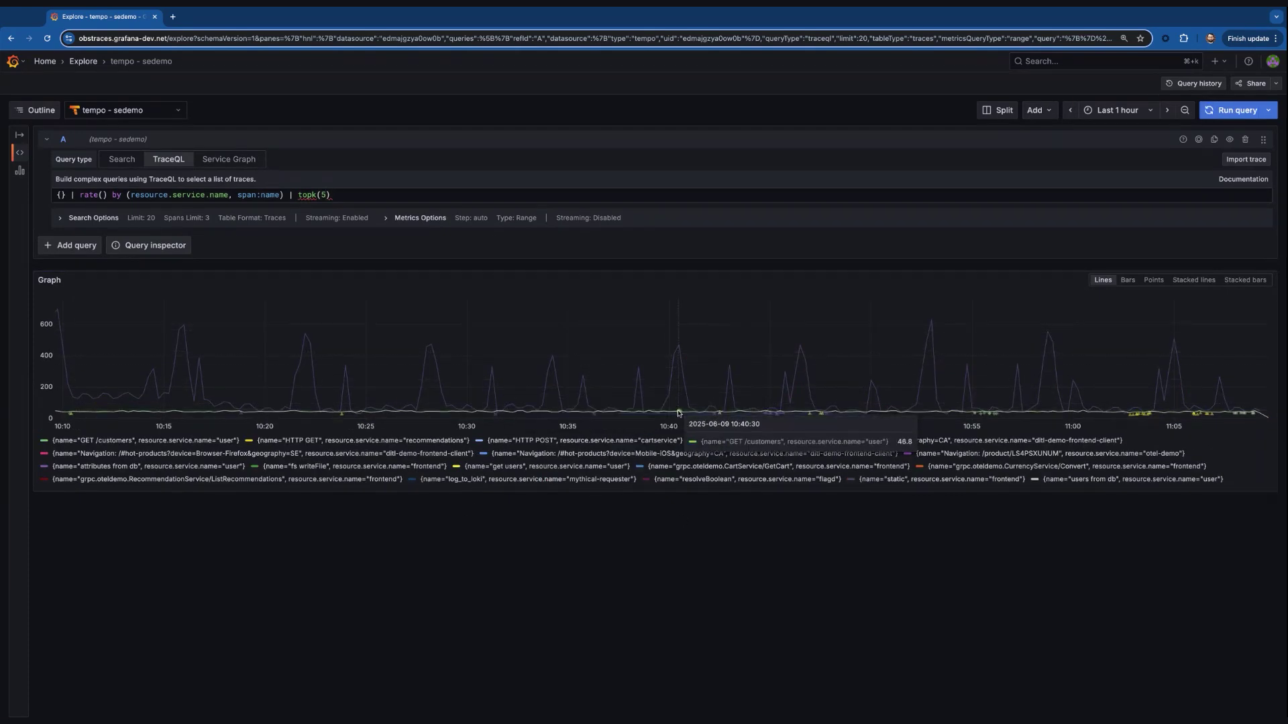
Zoom the graph's time range to 10:39:07–10:41:00.
drag(650, 411, 688, 410)
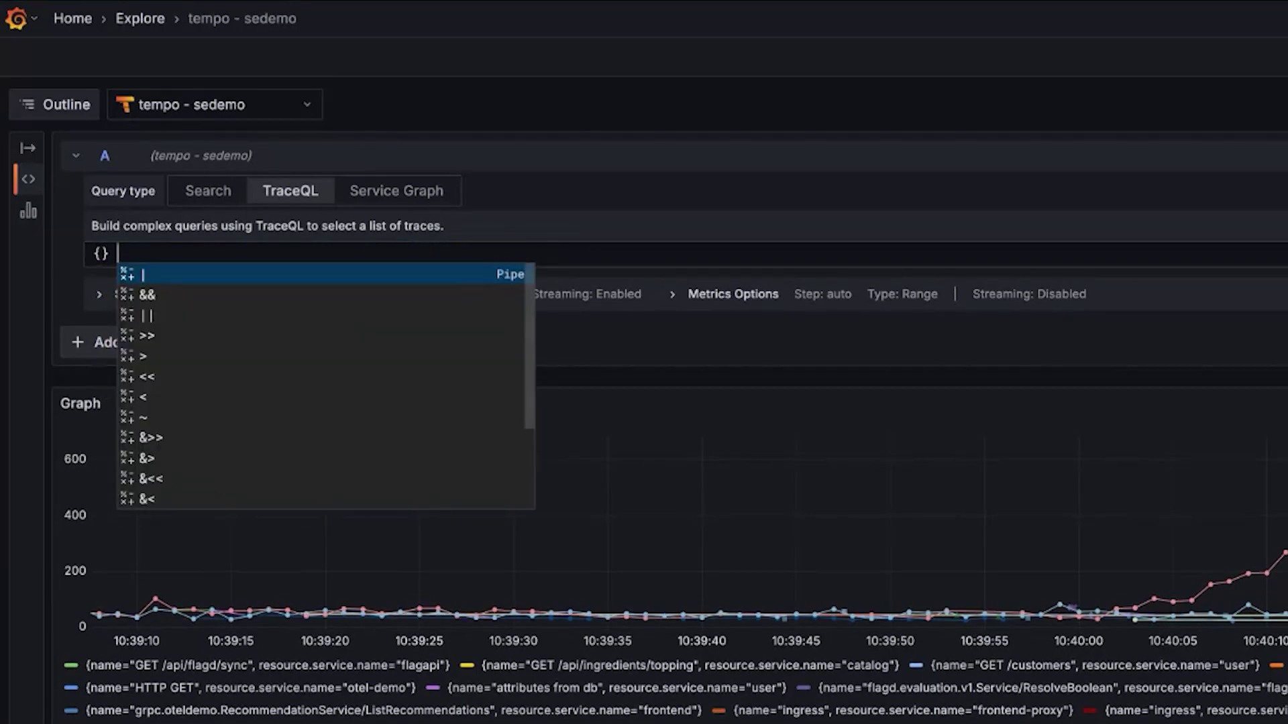
Start a new query in the TraceQL editor with {} | avg_.
text(|)
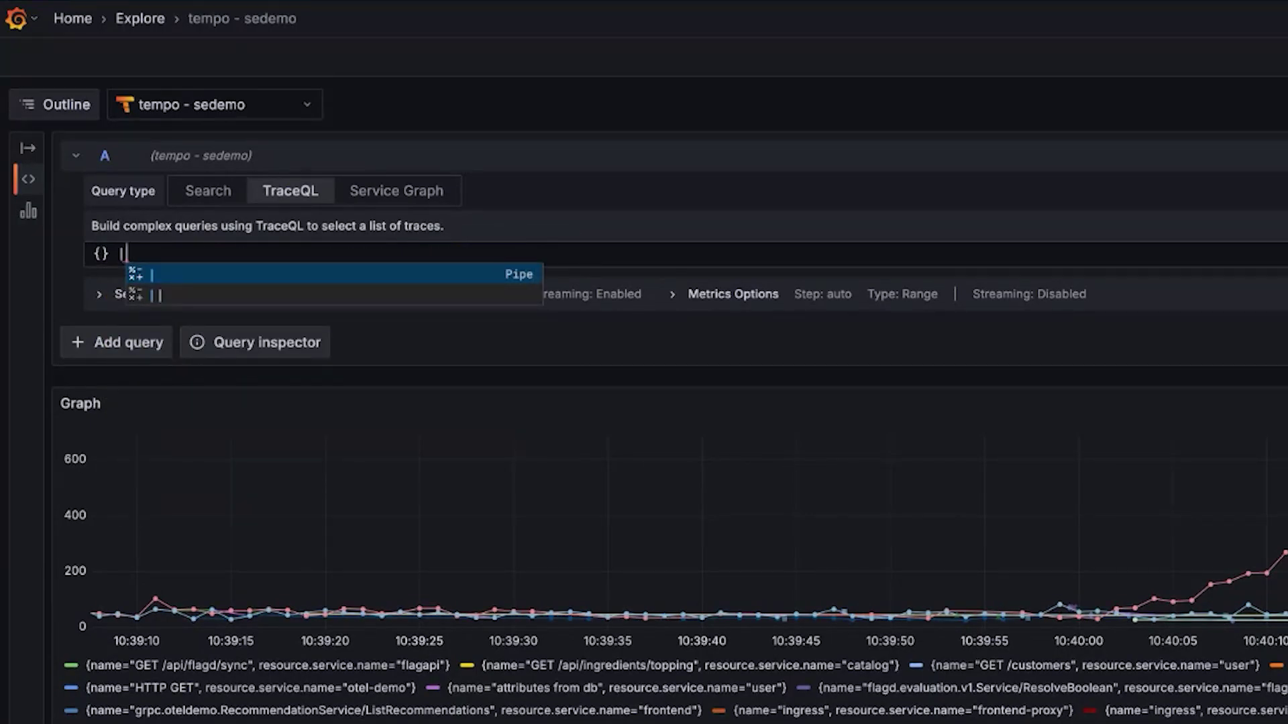
text( avg_)
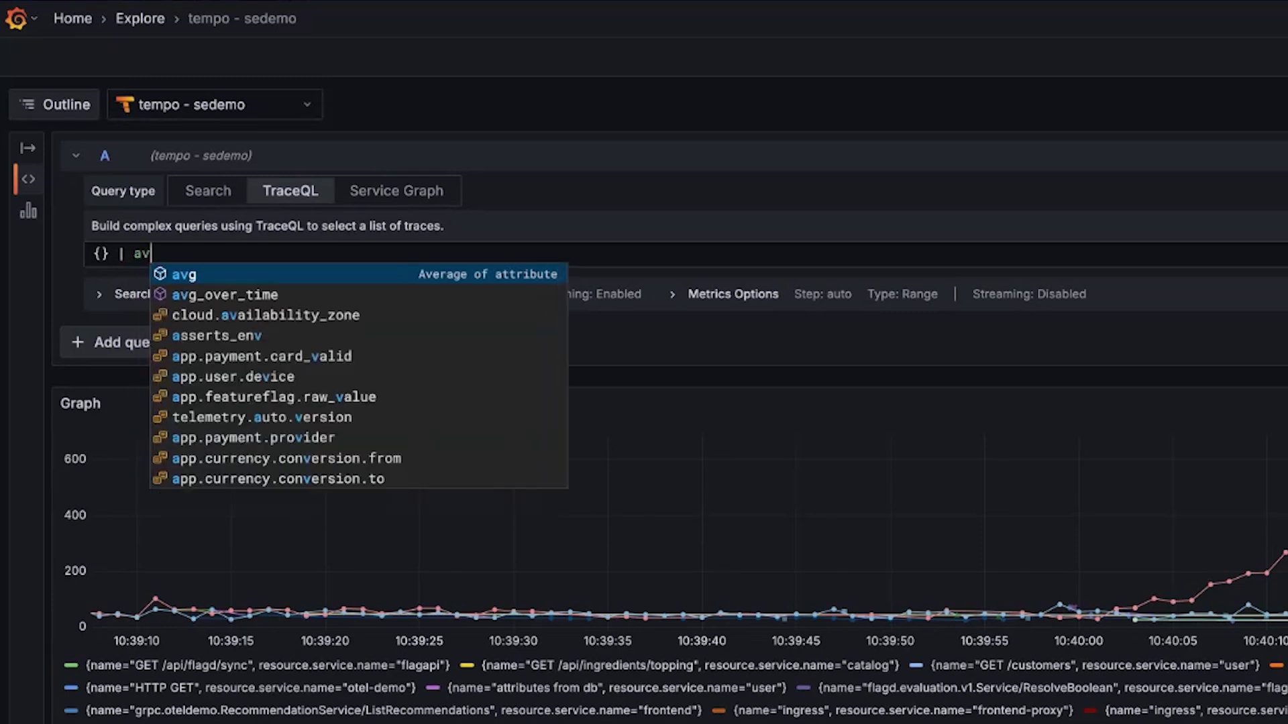
Replace the avg_ text with a span.http.response_content_length filter attribute.
key(BackSpace)
key(BackSpace)
key(BackSpace)
key(BackSpace)
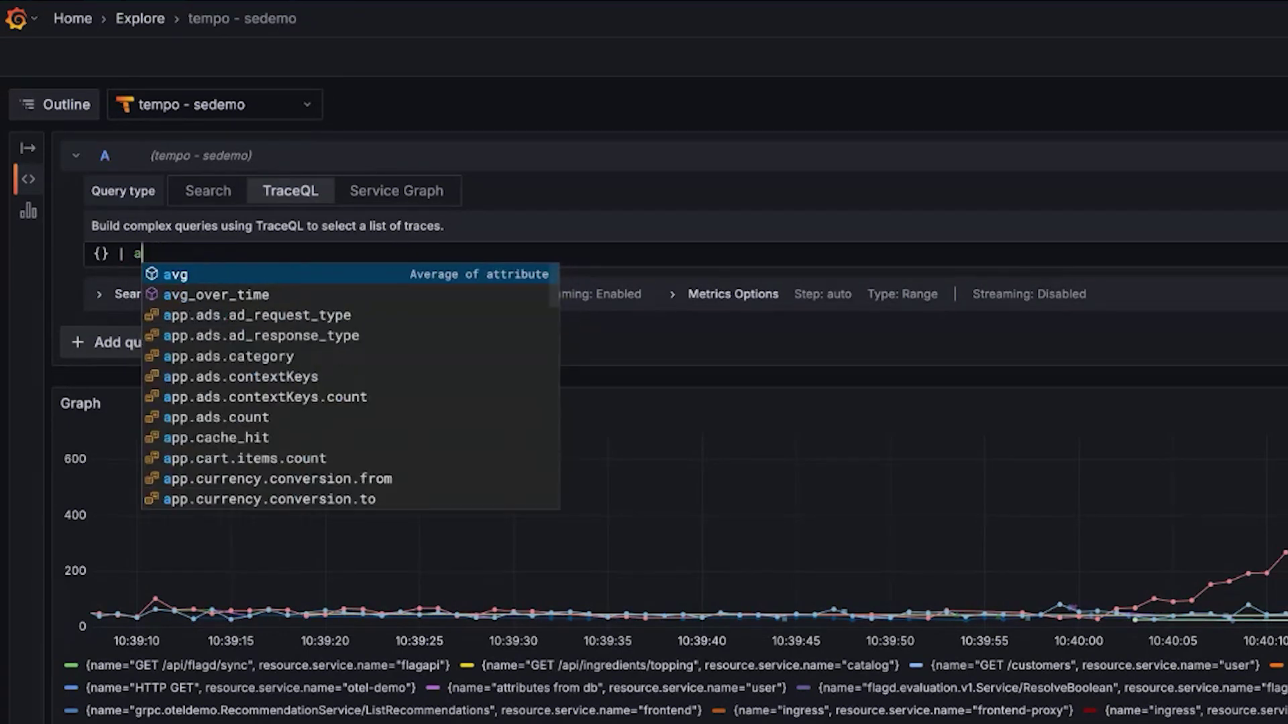
text(quantil)
key(ctrl+shift+Left)
key(BackSpace)
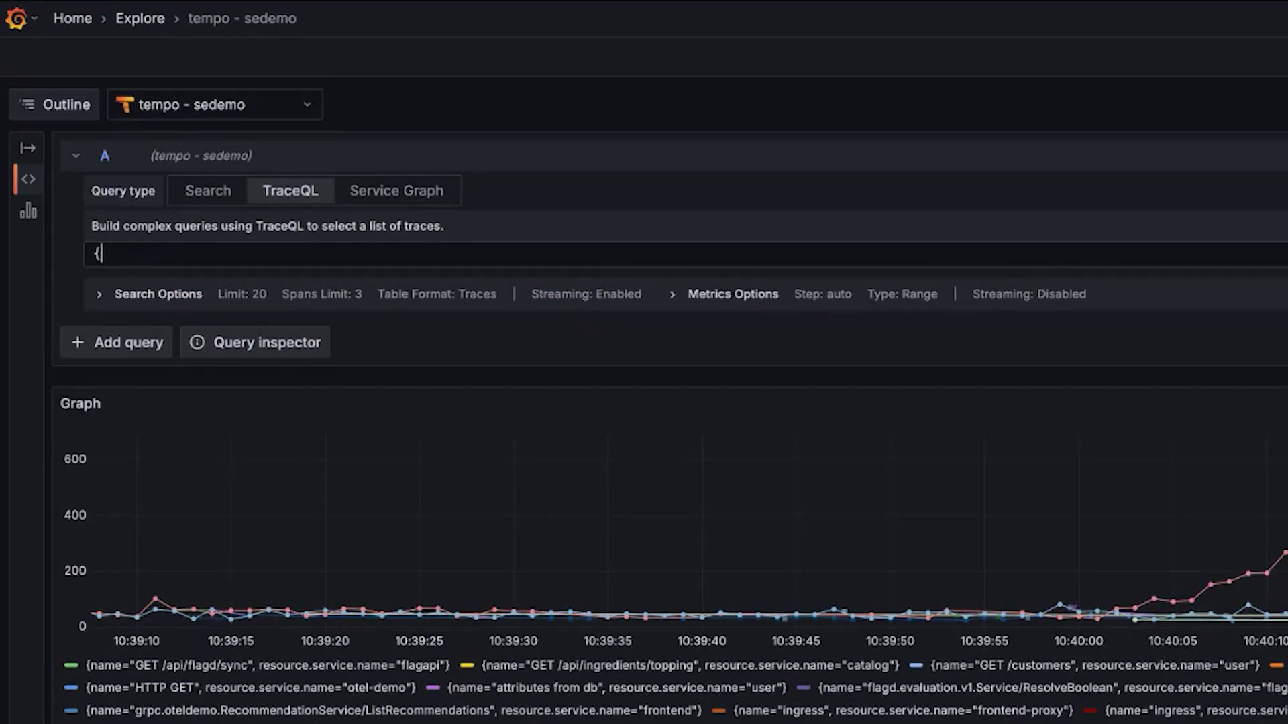
text(span.conten)
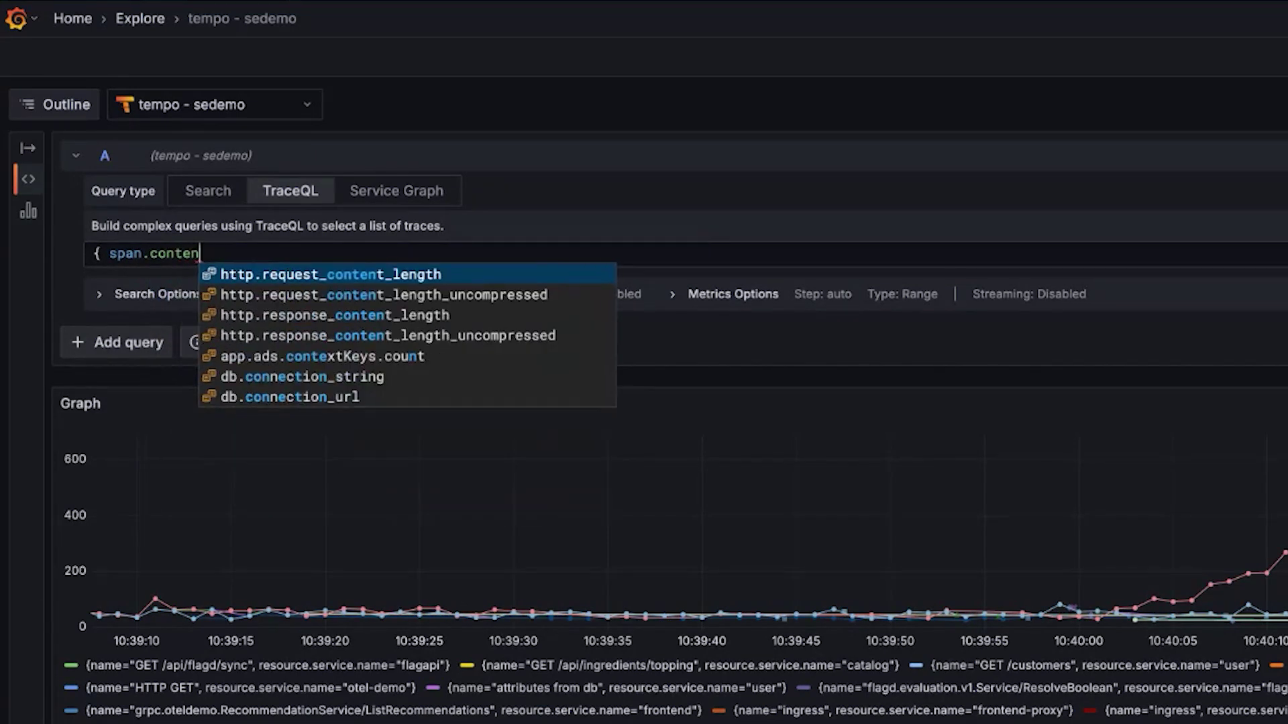
key(Down)
key(Down)
key(Return)
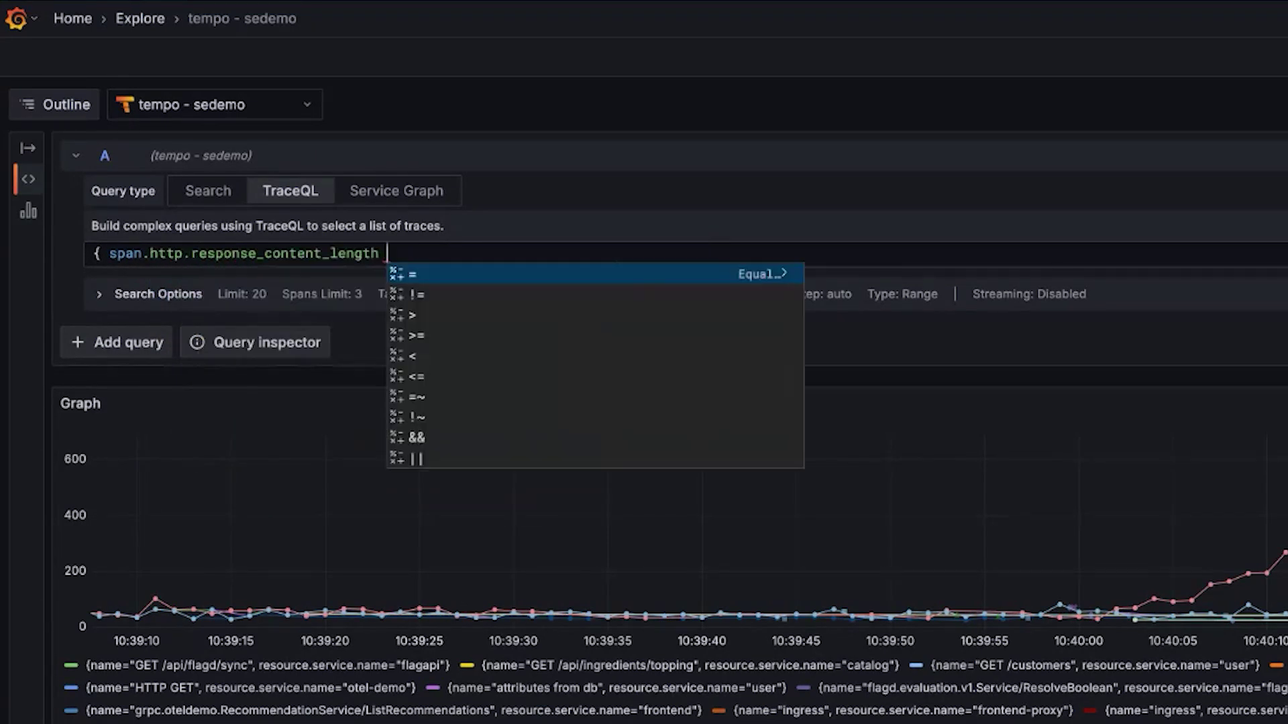
Complete the filter as > 0 and add | sum_over_time(span.http.response_content_length), then run it.
text(> 0 } | sum()
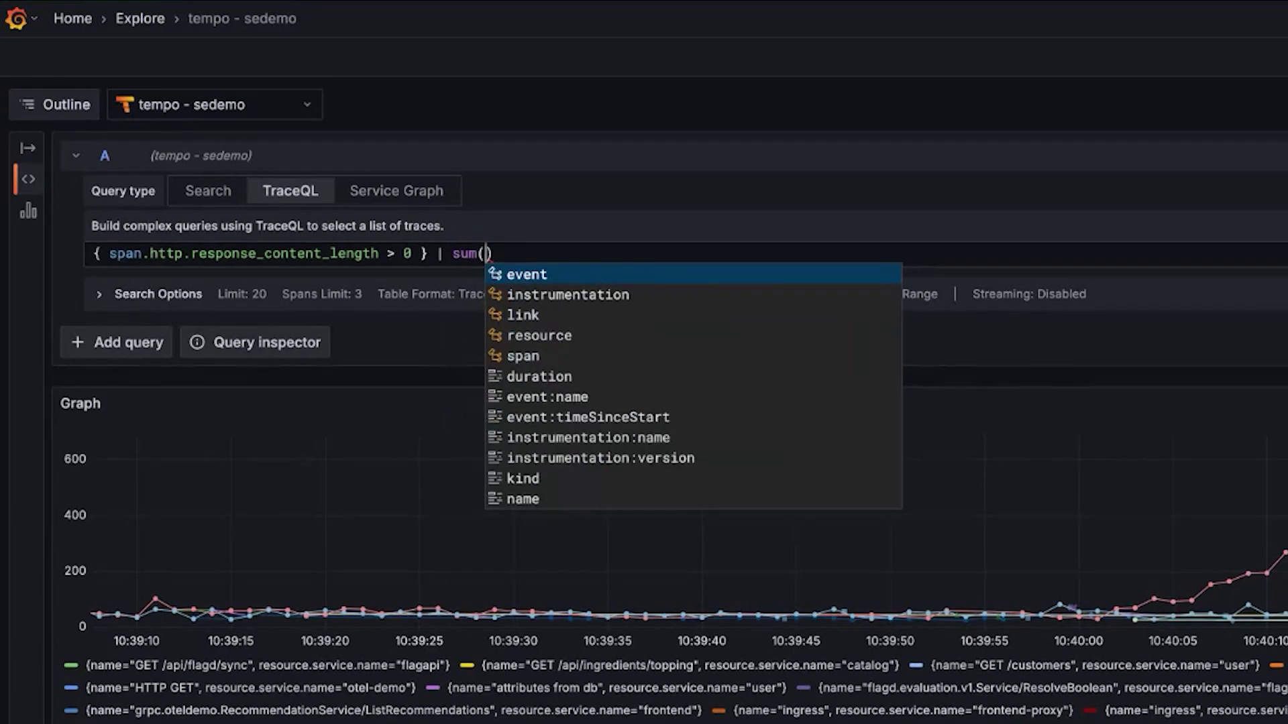
key(BackSpace)
text(_over_)
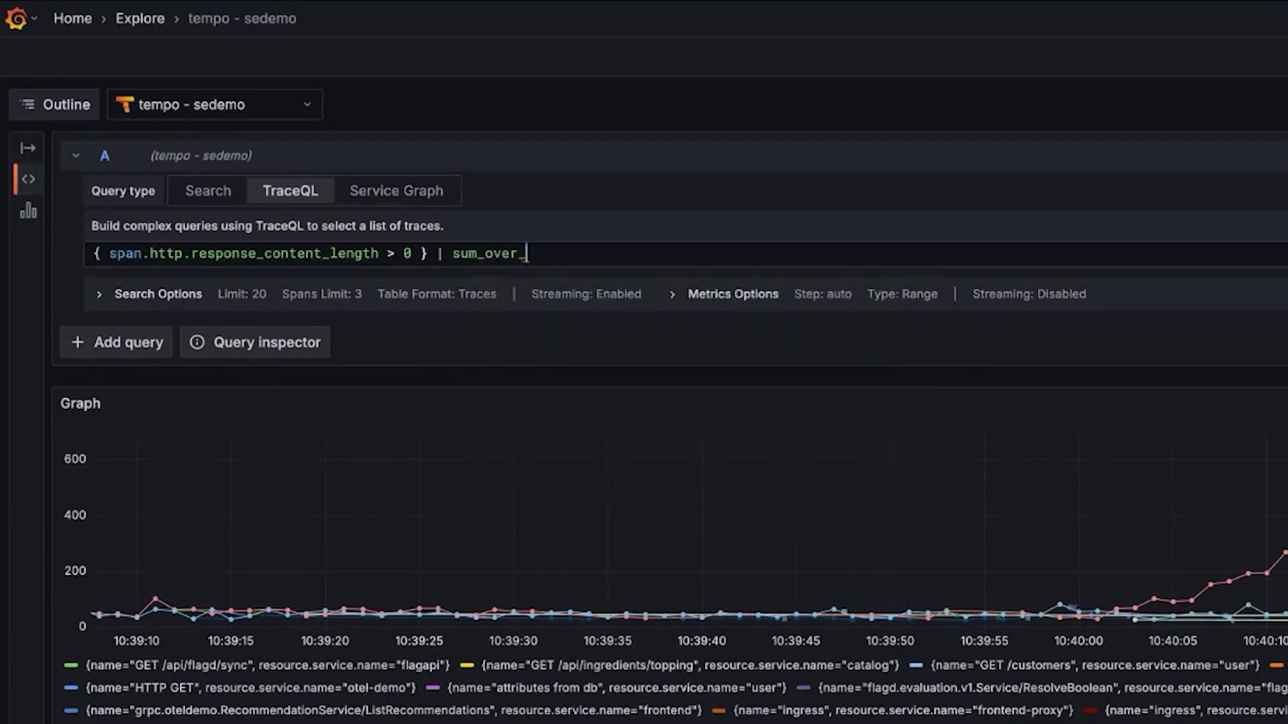
text(time()
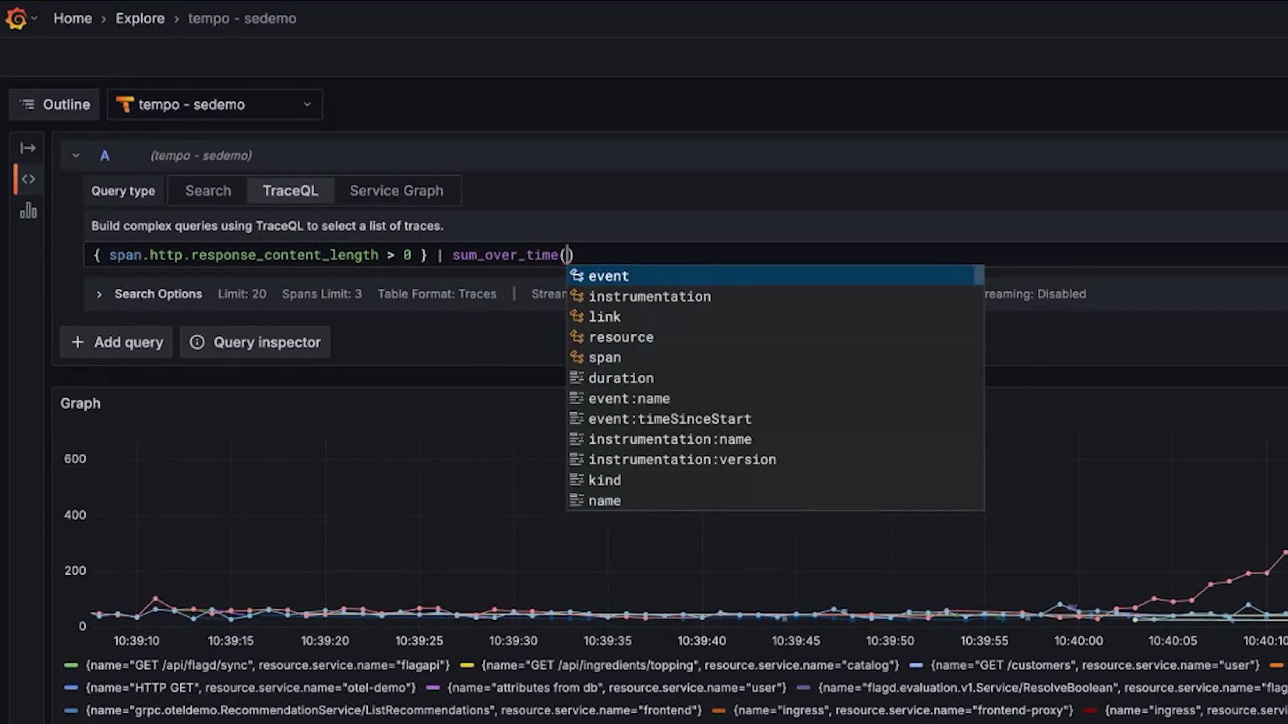
text(span.)
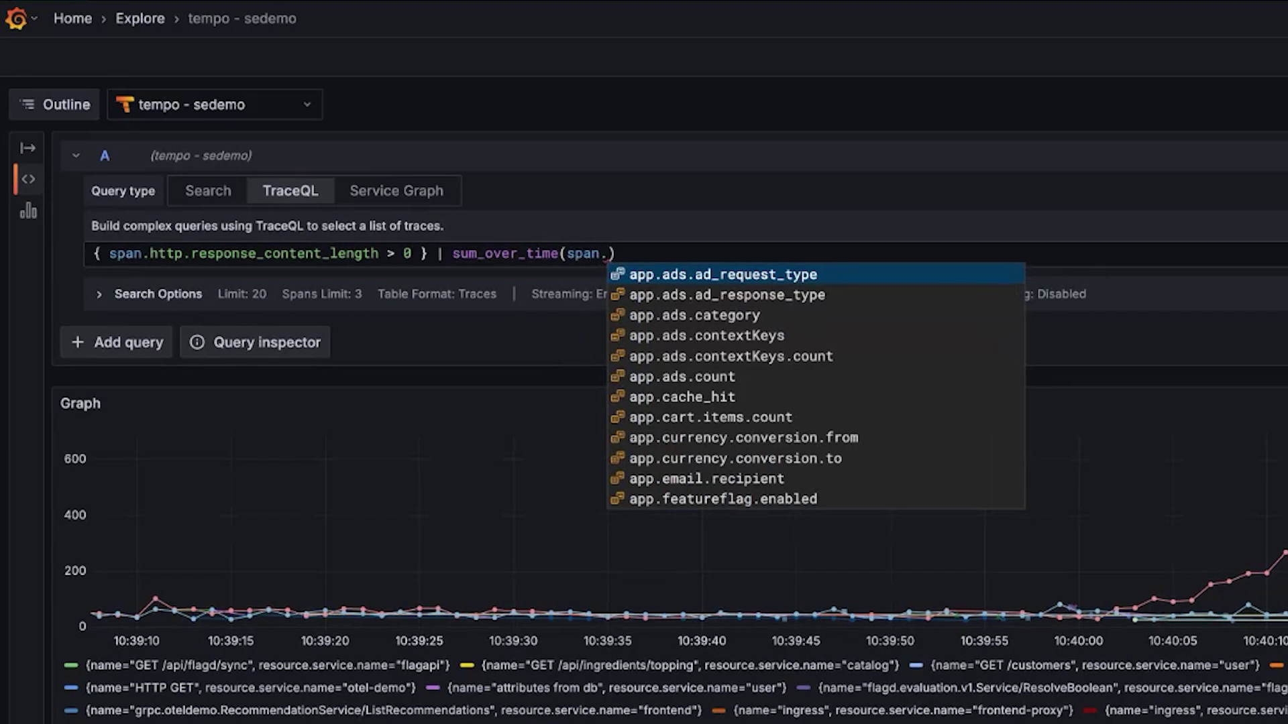
text(http.res)
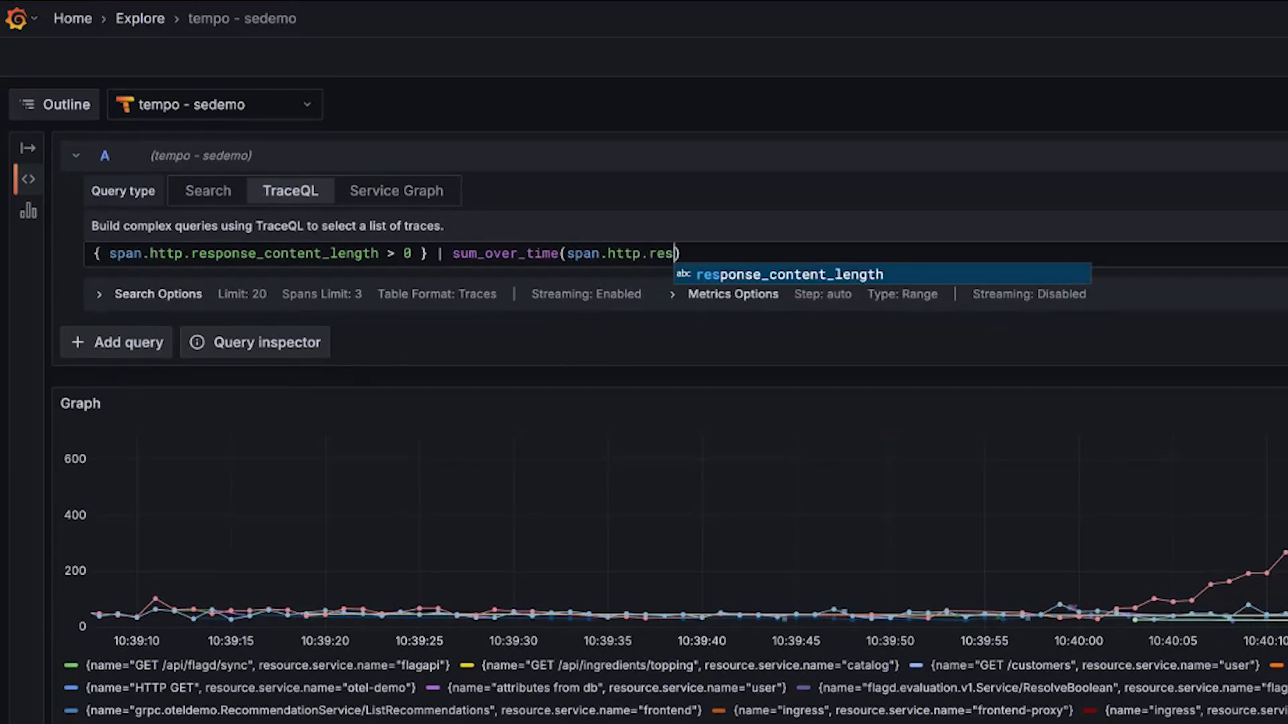
key(Tab)
key(shift+Return)
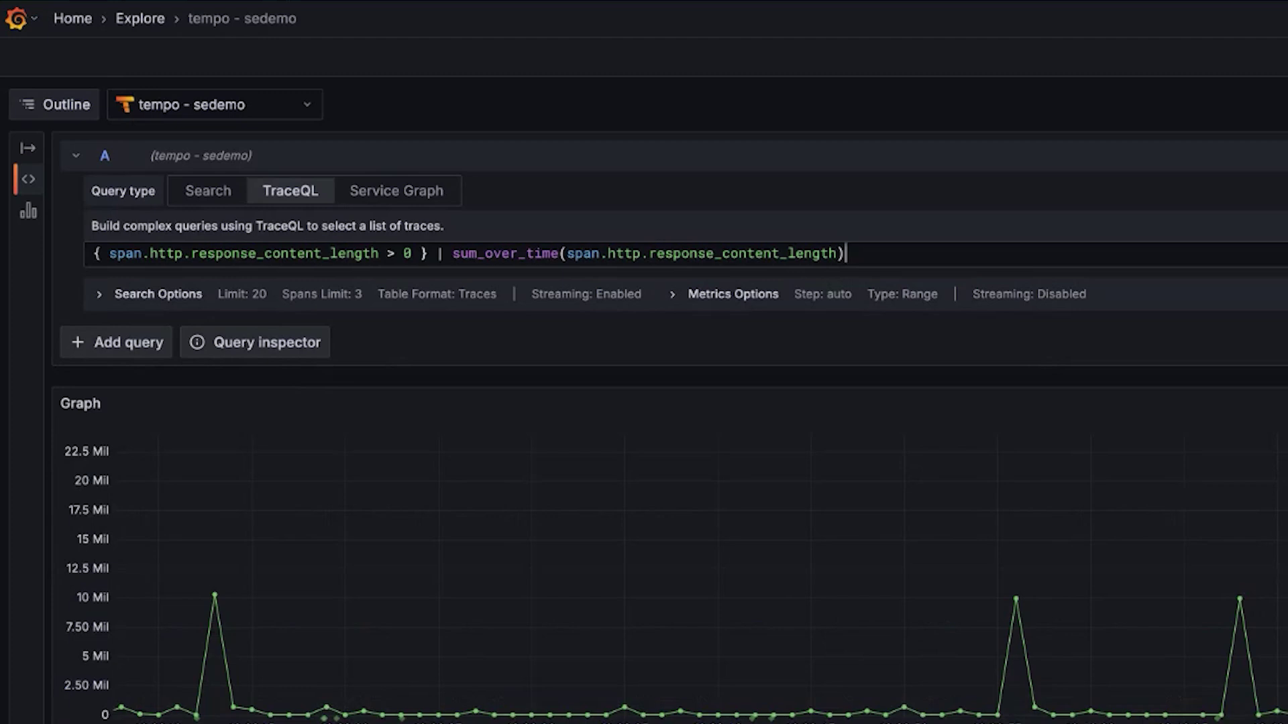
double_click(731, 260)
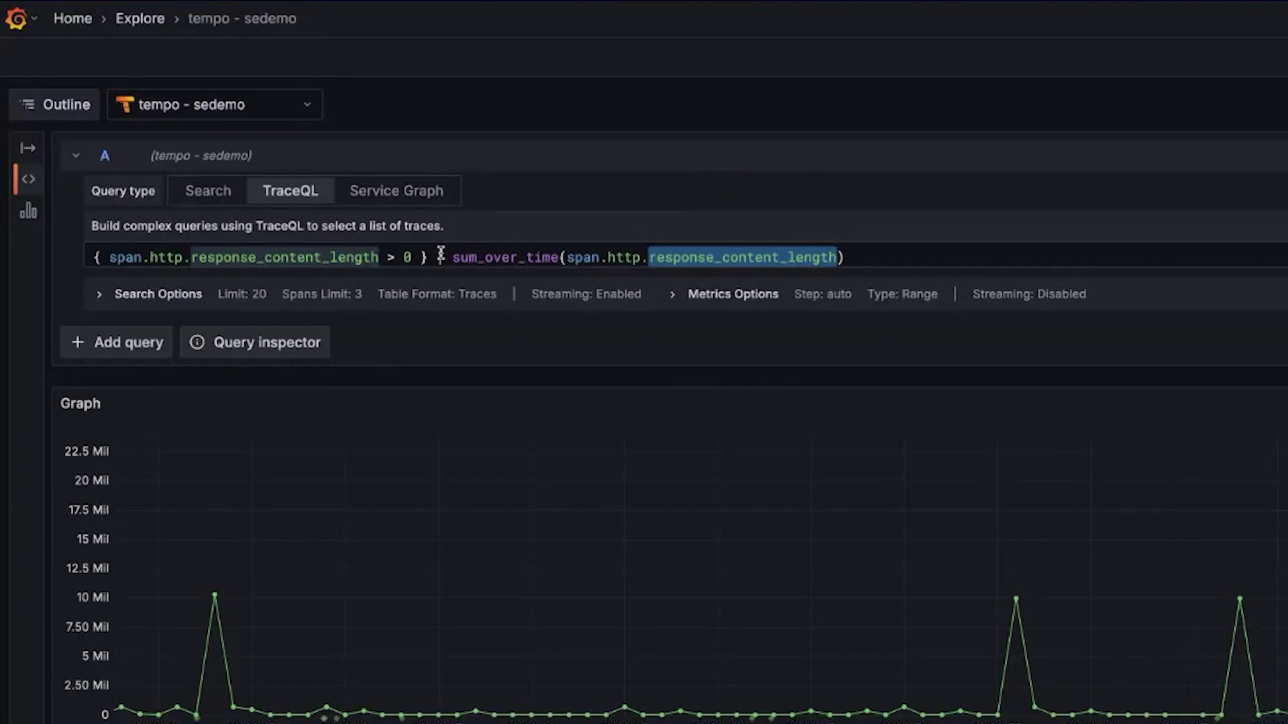
Expand Search Options and try 10s and 30s metrics steps before resetting to auto.
drag(253, 197, 365, 198)
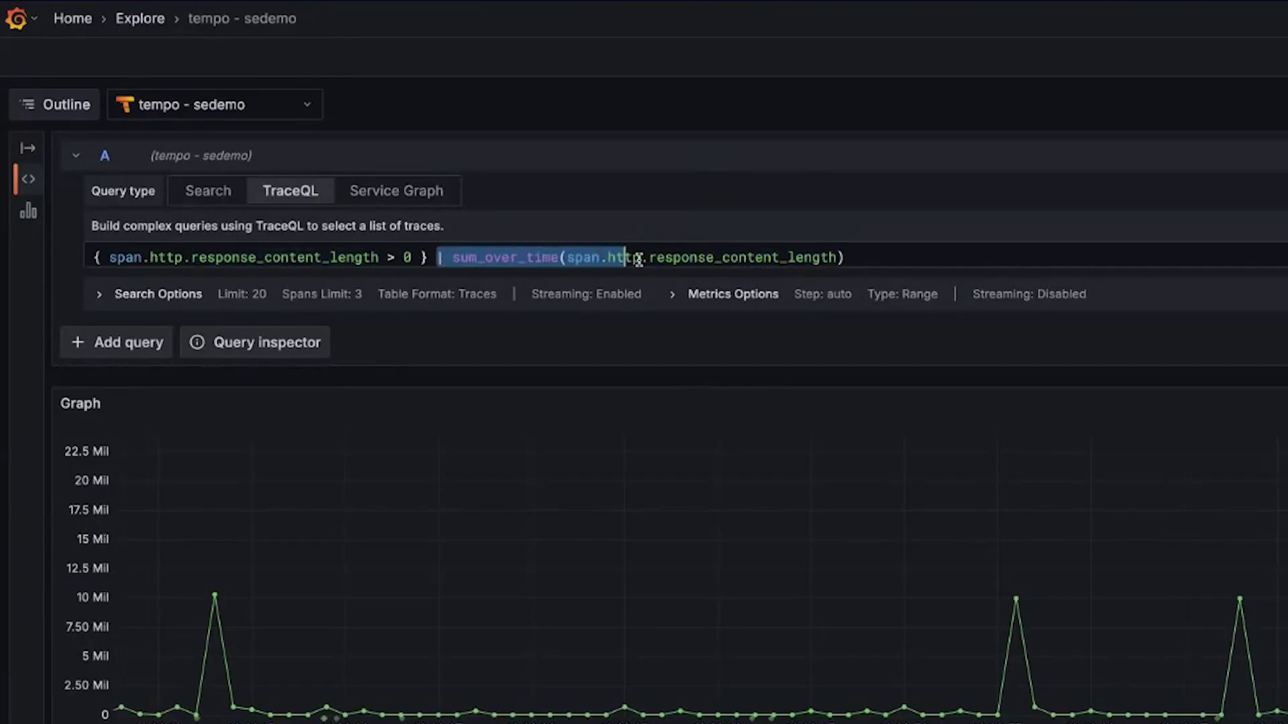
double_click(540, 254)
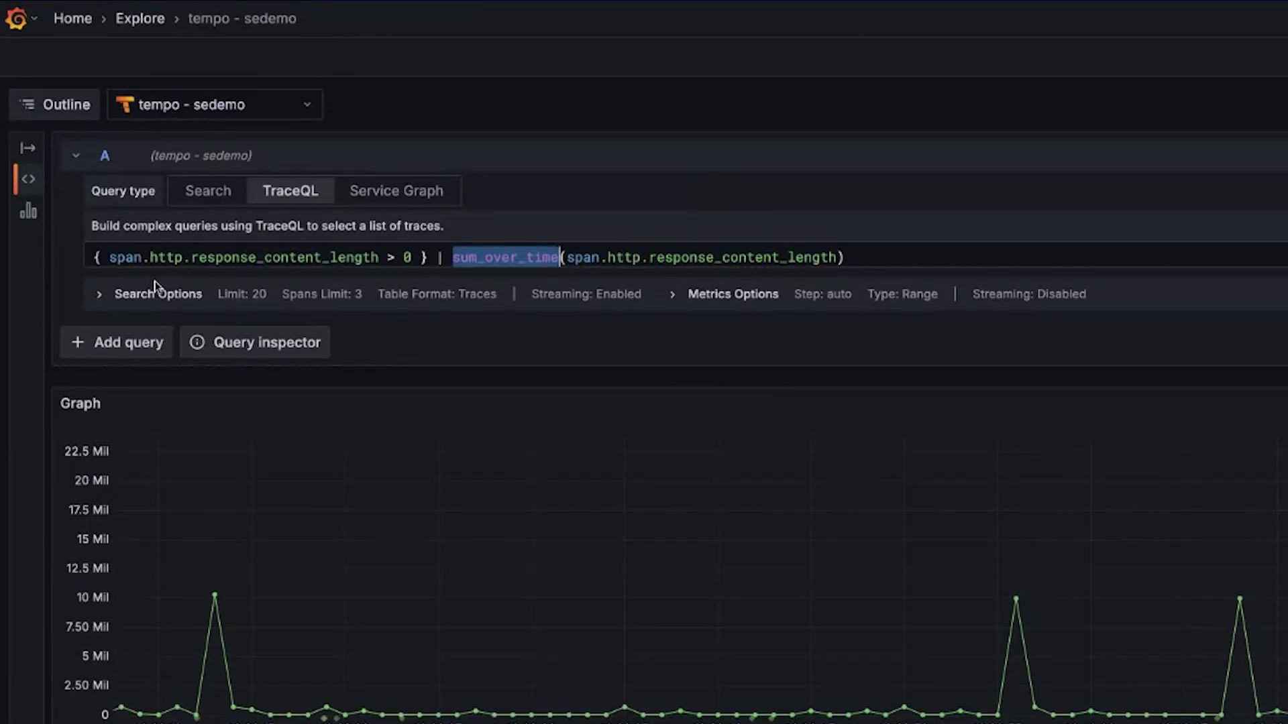
click(191, 301)
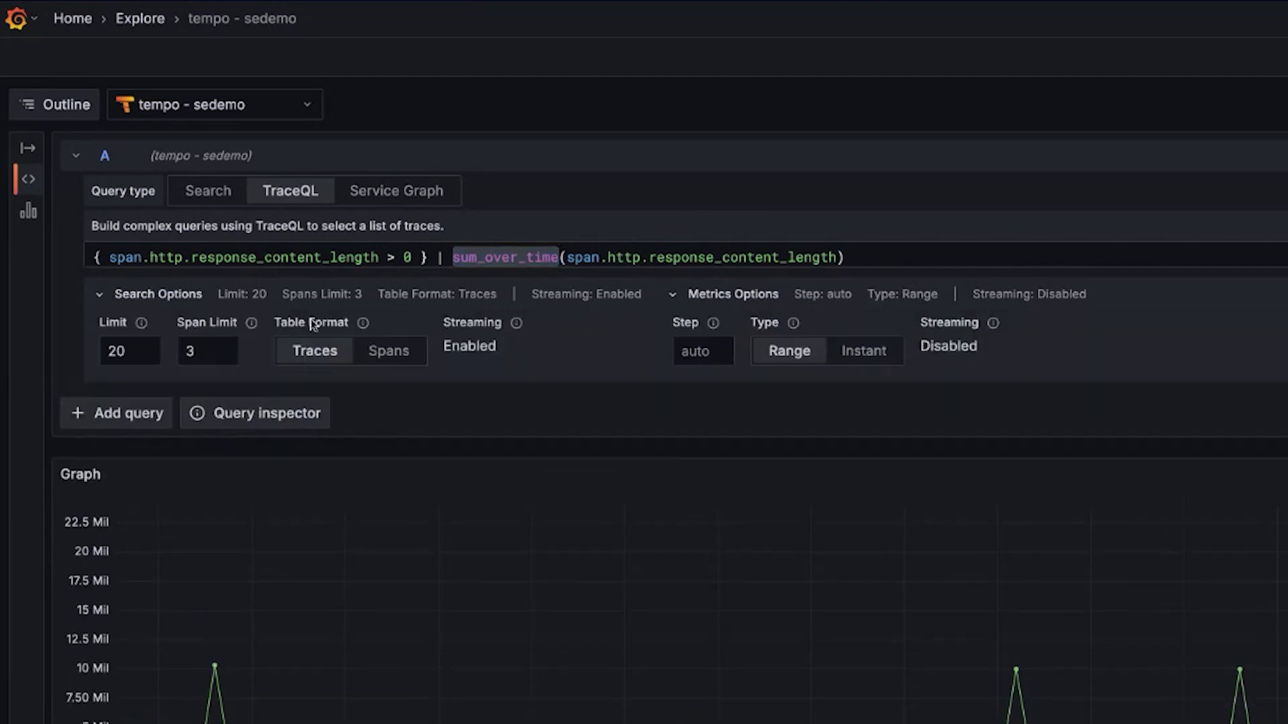
click(716, 354)
key(Return)
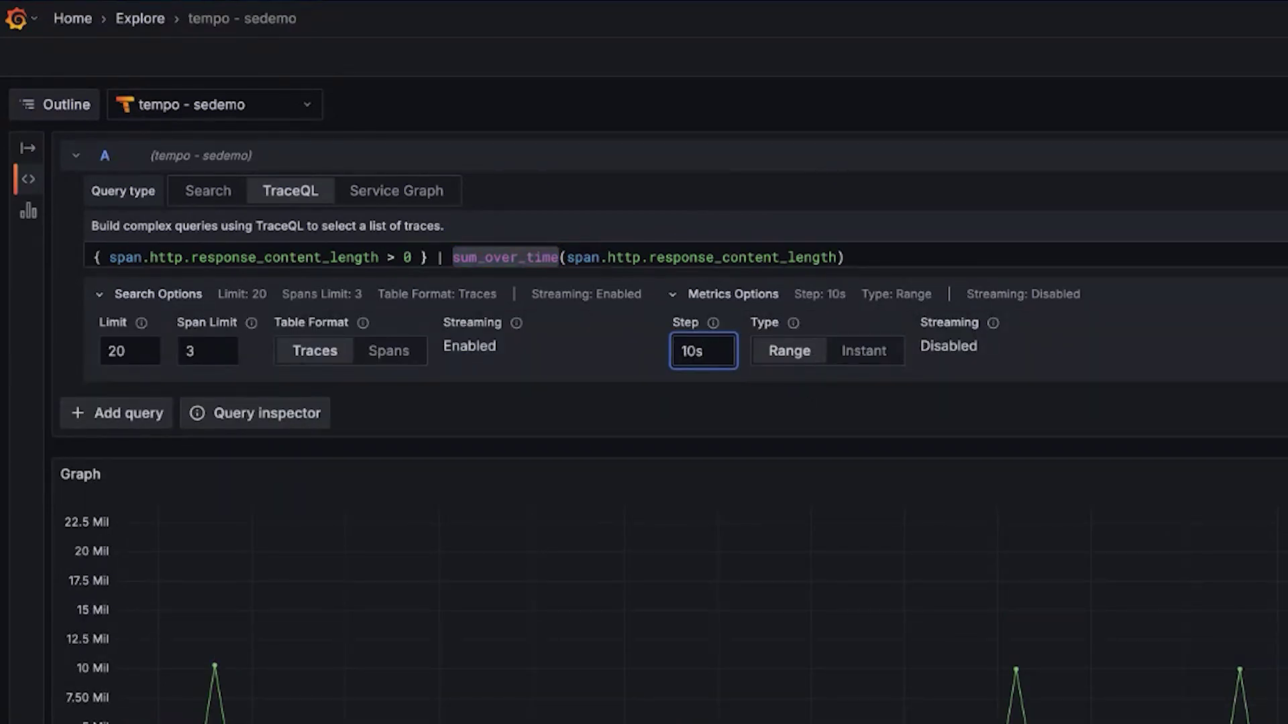
key(Return)
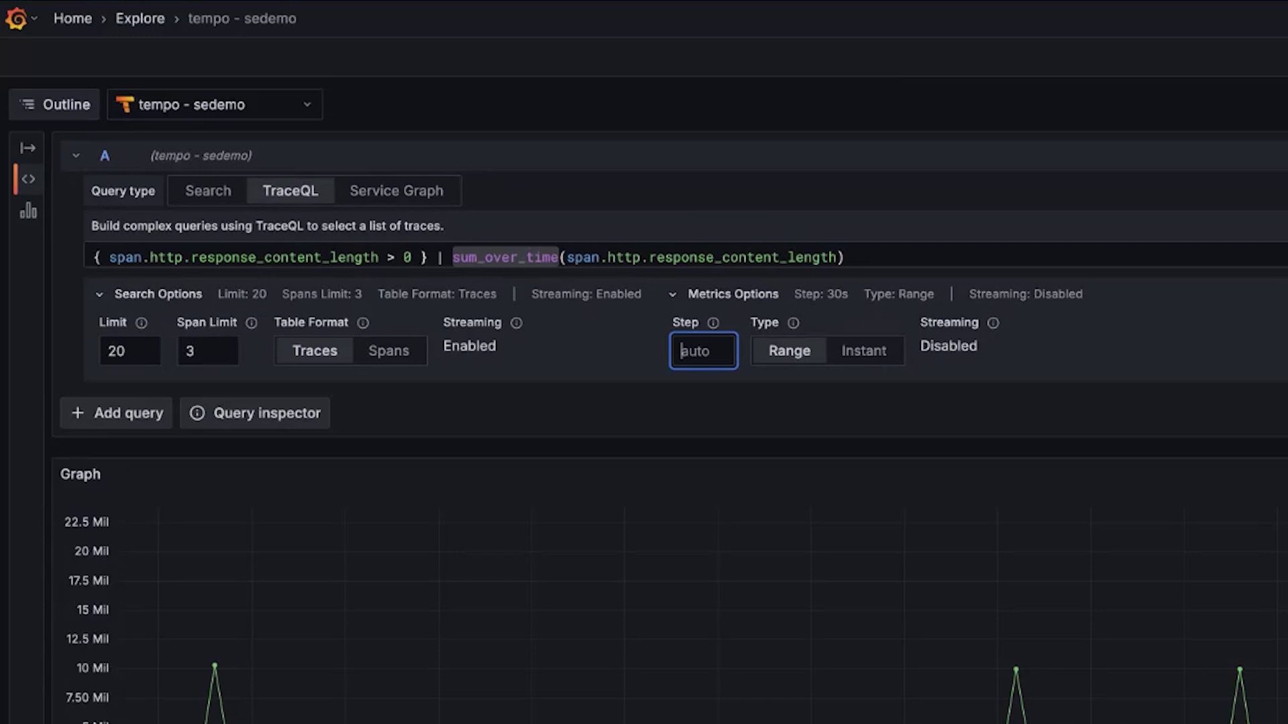
key(Tab)
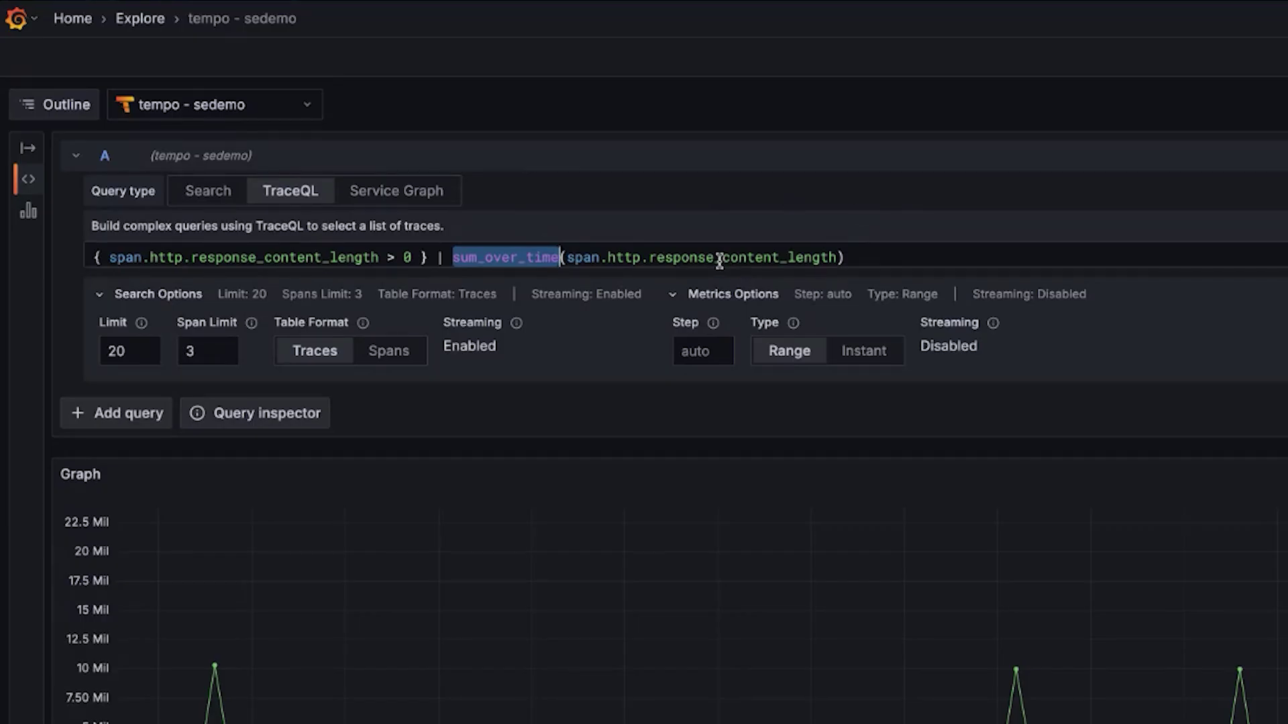
double_click(719, 258)
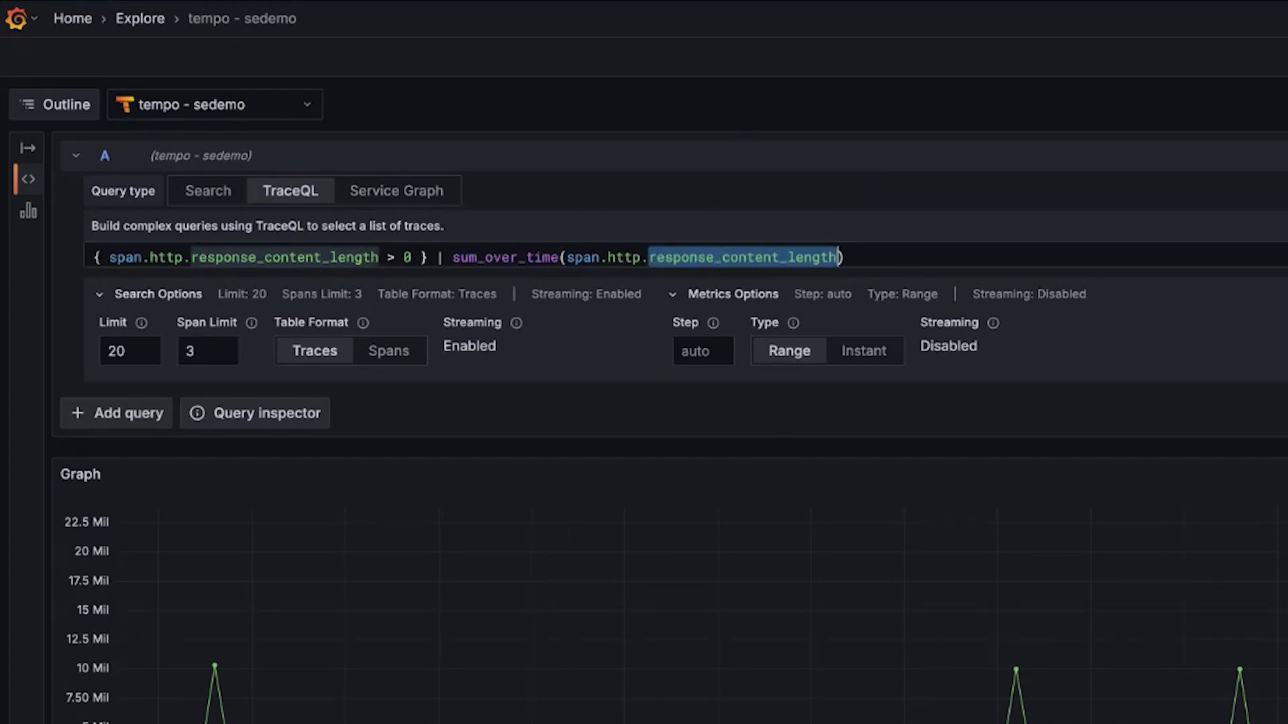
Replace the metrics query with { } with(most_recent=true) to list the newest traces.
double_click(535, 257)
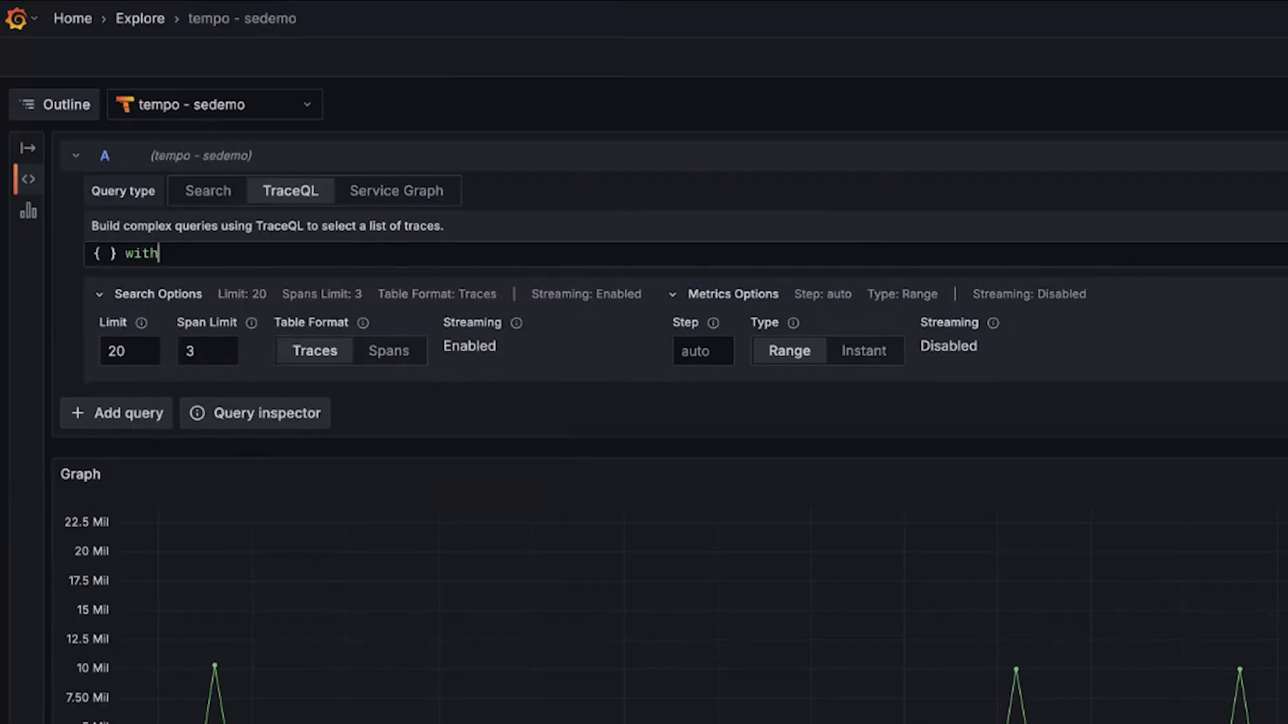
text(most_recent ==true)
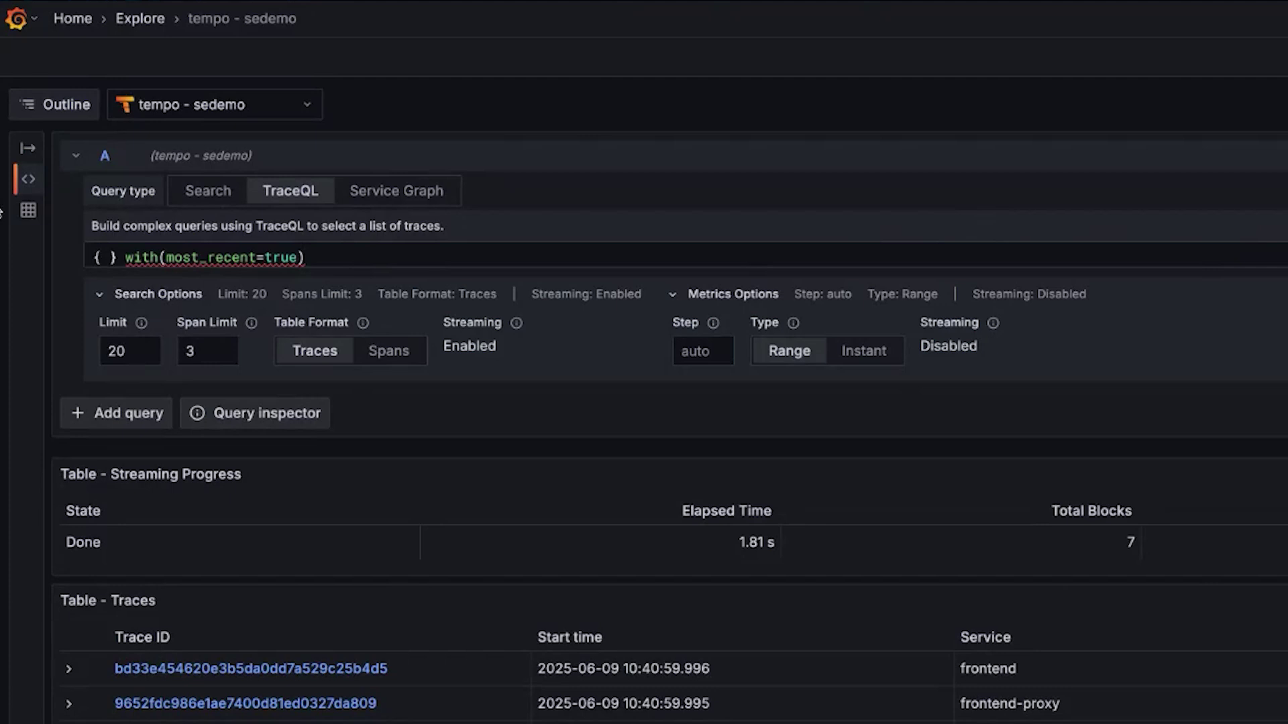
double_click(217, 259)
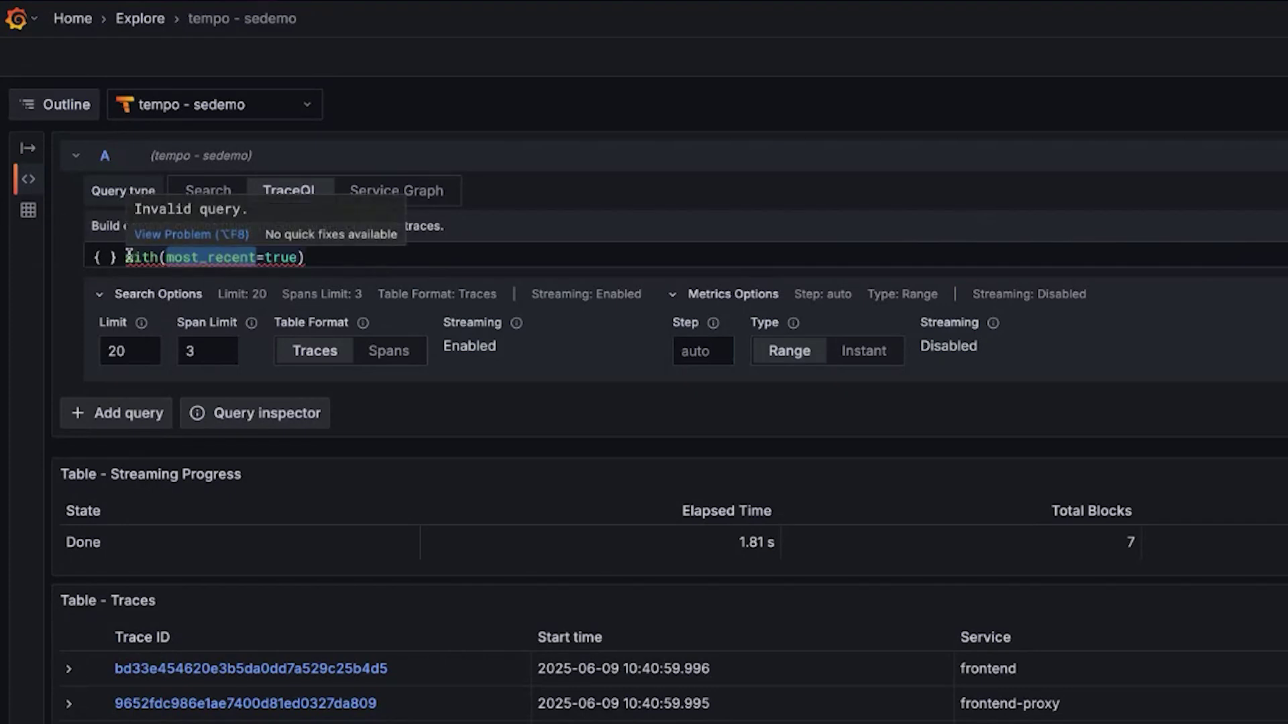
drag(126, 258, 459, 255)
click(459, 256)
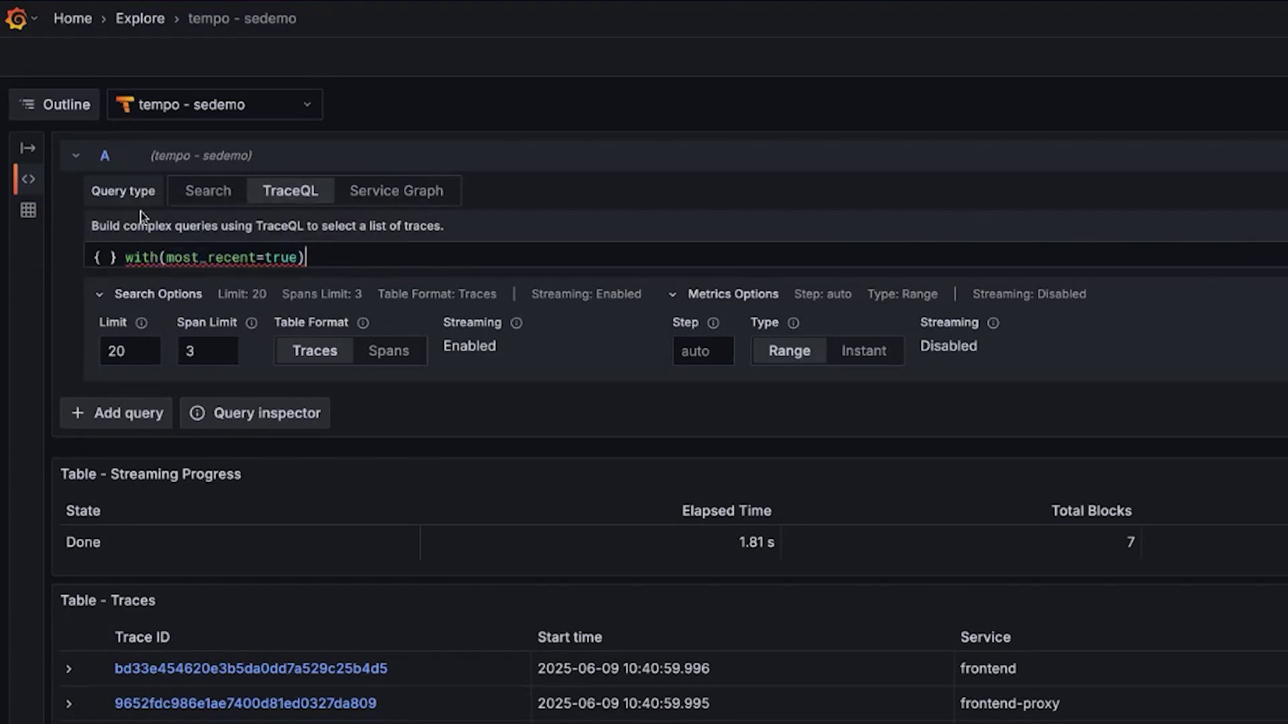
double_click(191, 257)
click(359, 259)
double_click(126, 257)
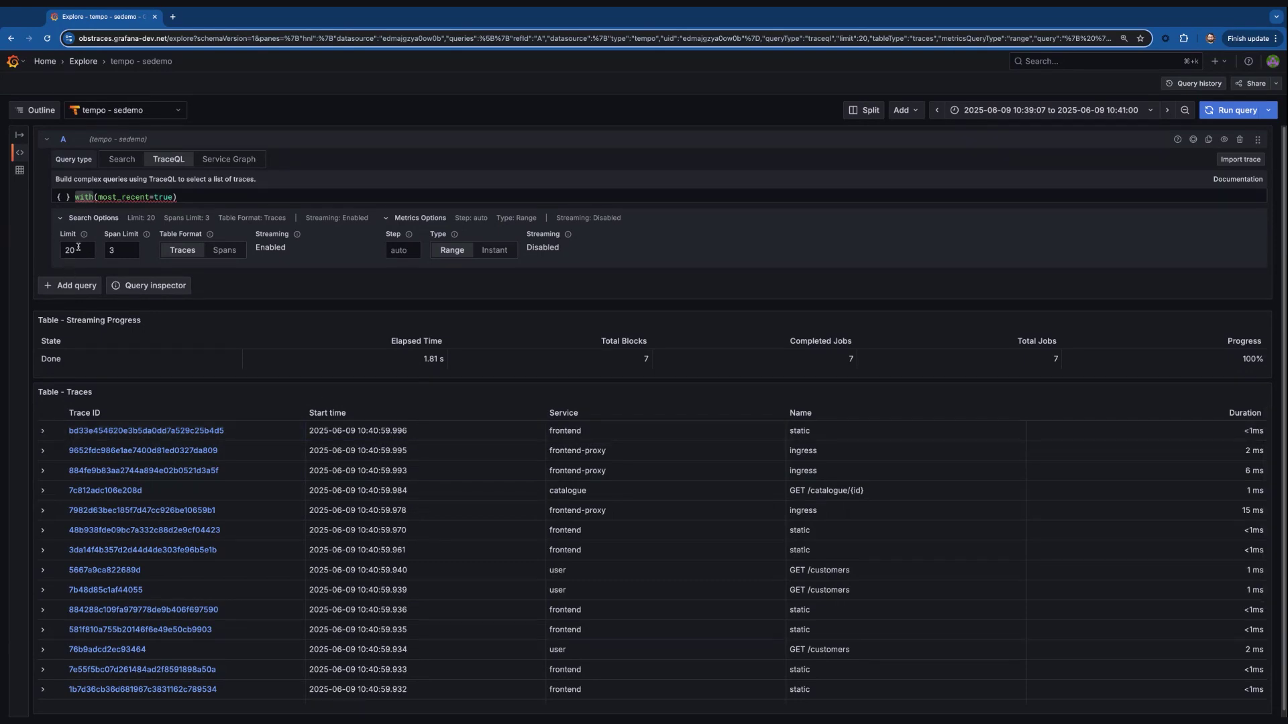
Delete the with(most_recent=true) hint and rerun the plain { } search, reviewing the traces.
scroll(539, 556, down, 3)
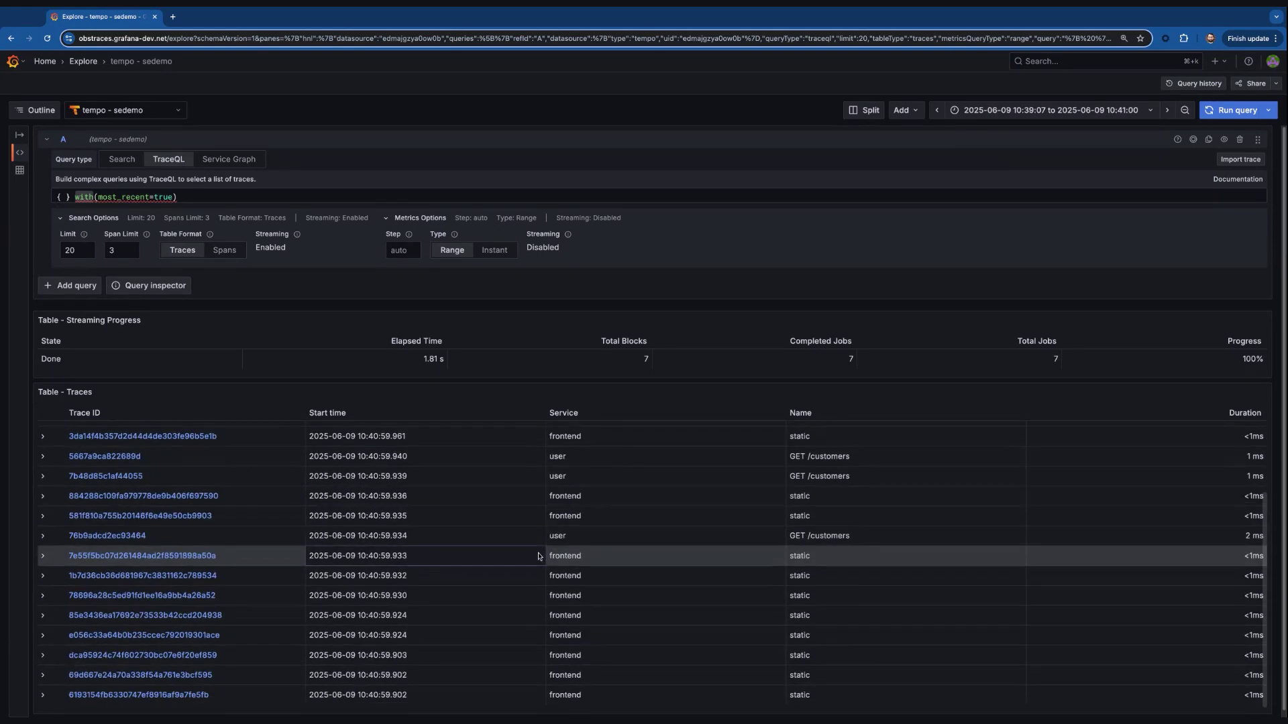
scroll(539, 556, up, 3)
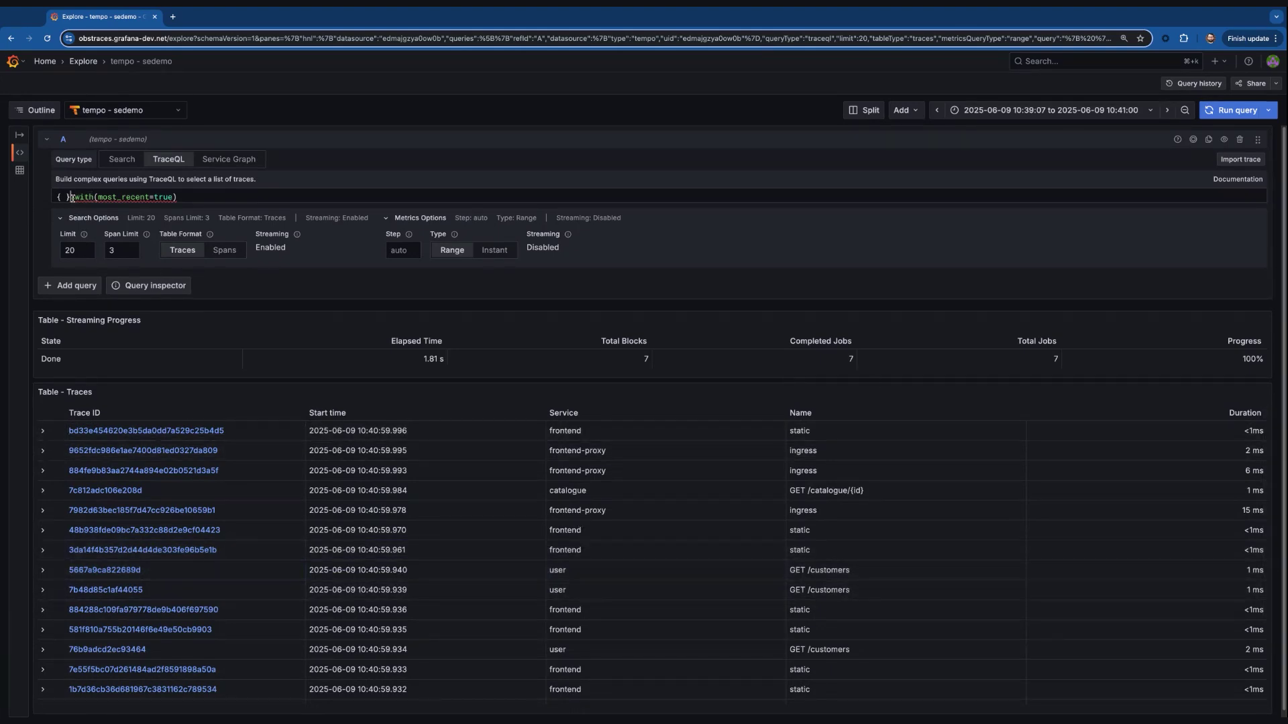
key(shift+End)
key(BackSpace)
key(shift+Return)
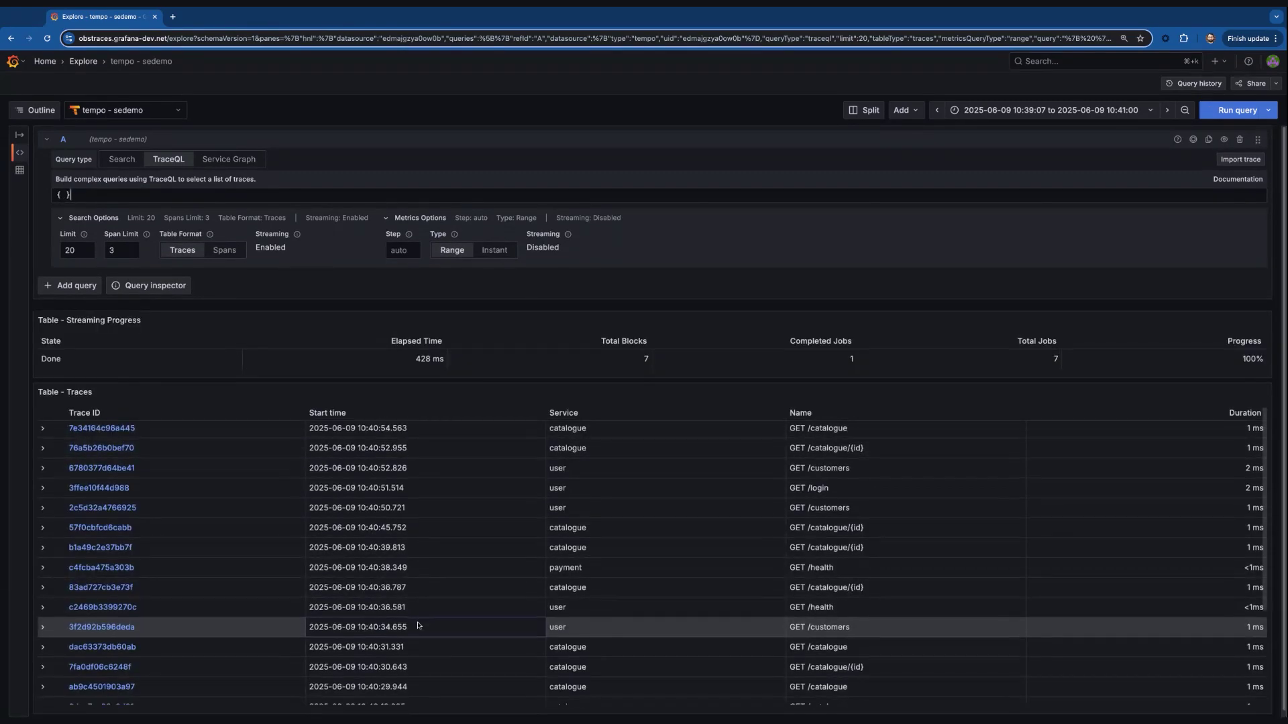
scroll(426, 624, down, 1)
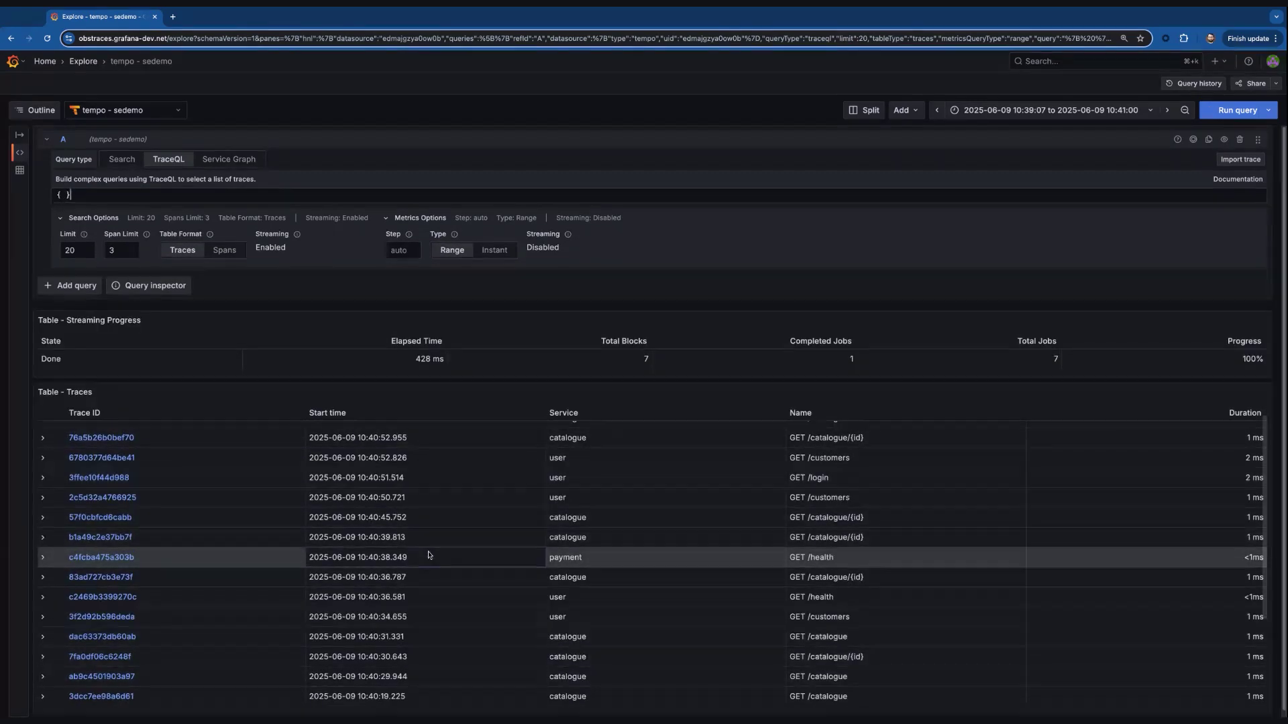
scroll(429, 555, up, 1)
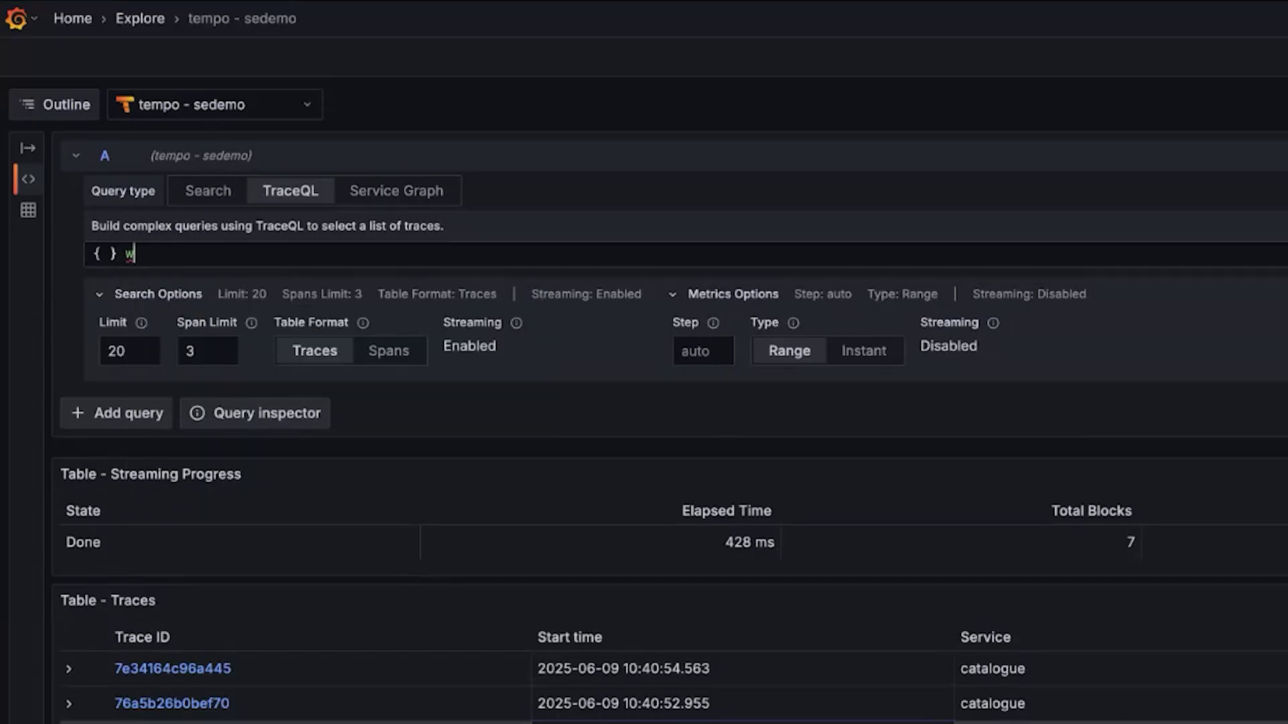
Retype with(most_recent=true) after { } and rerun the query.
text(most_rece)
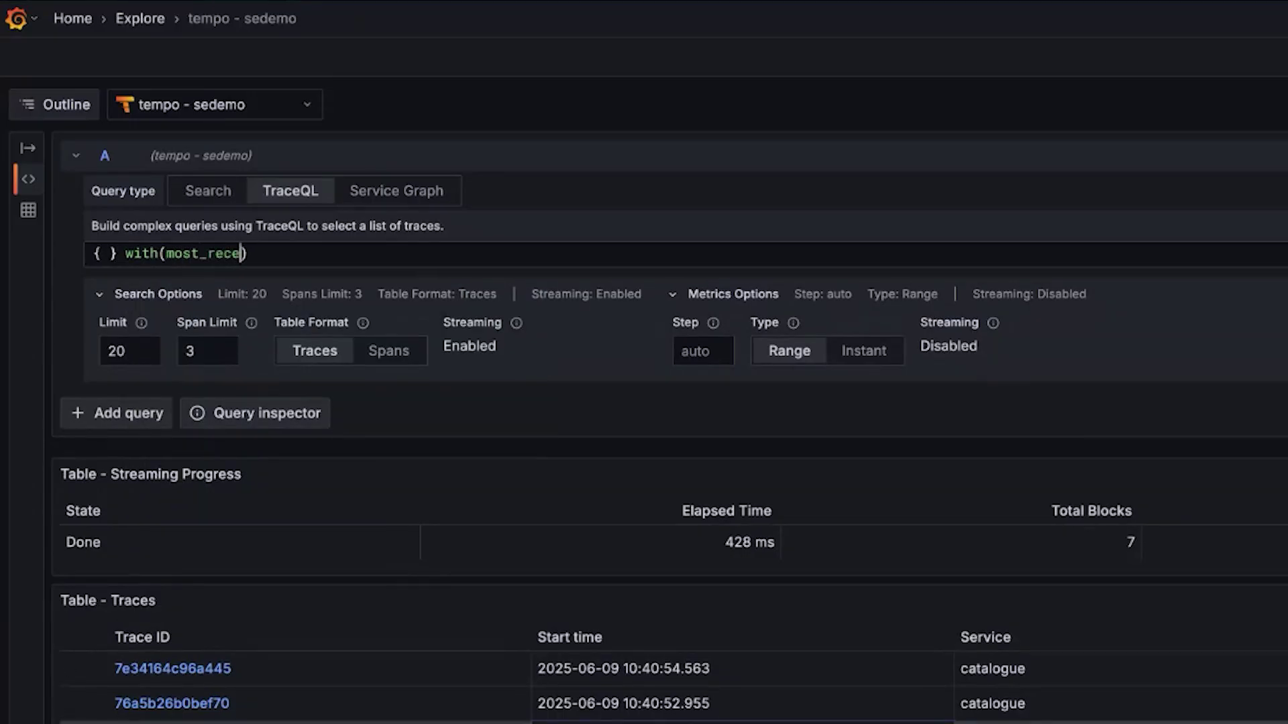
text(nt=true)
key(shift+Return)
click(93, 253)
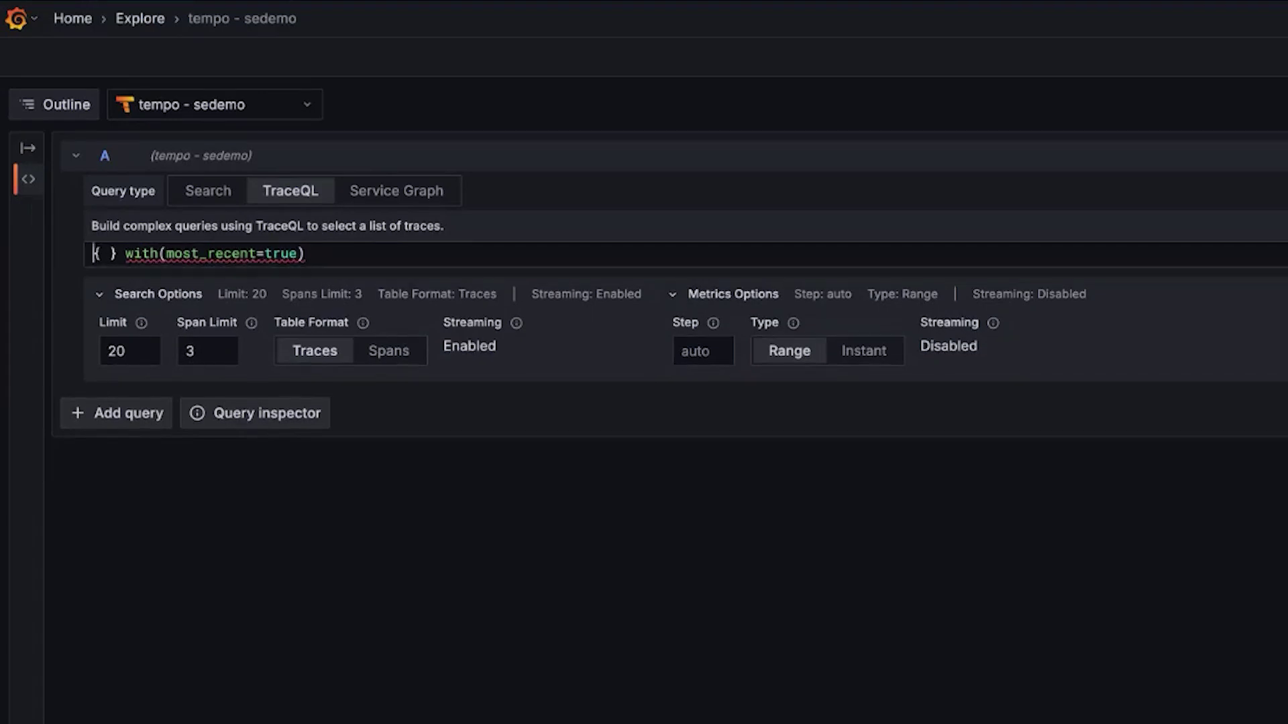